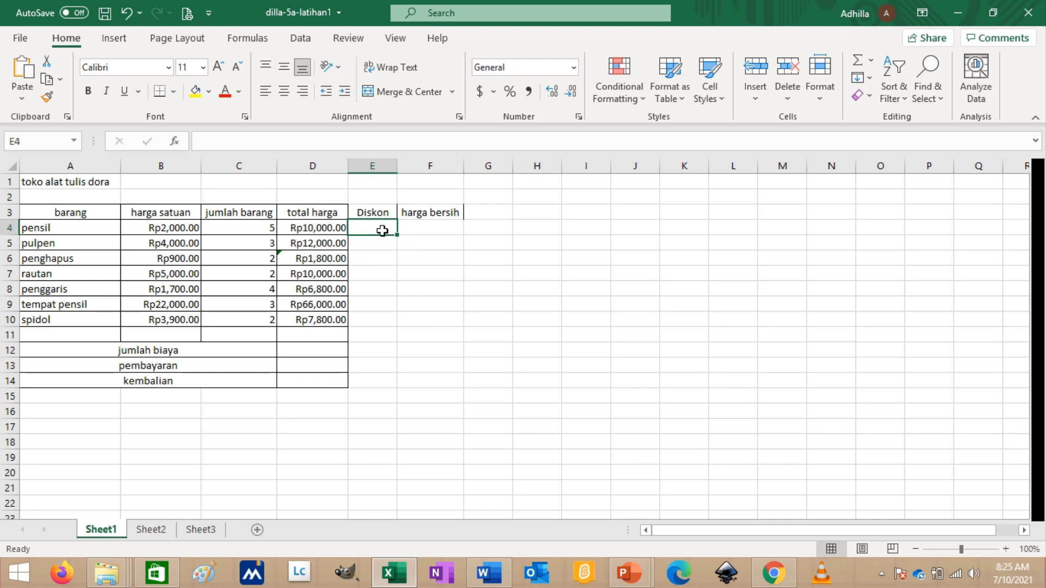
# Insert an IF function in the Diskon cell E4 for pensil with the logical test C4>=4
pyautogui.click(174, 142)
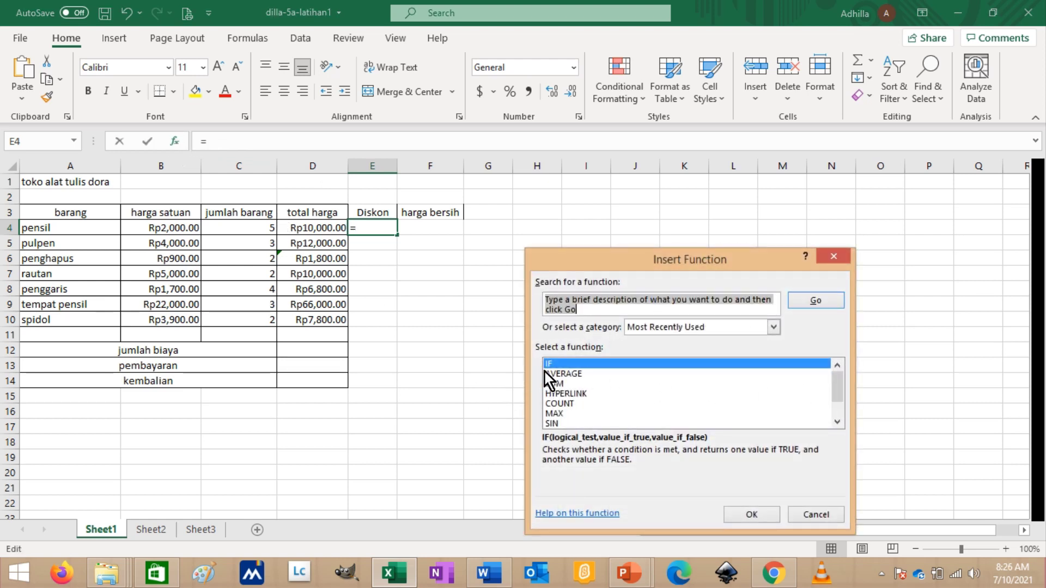
pyautogui.click(556, 360)
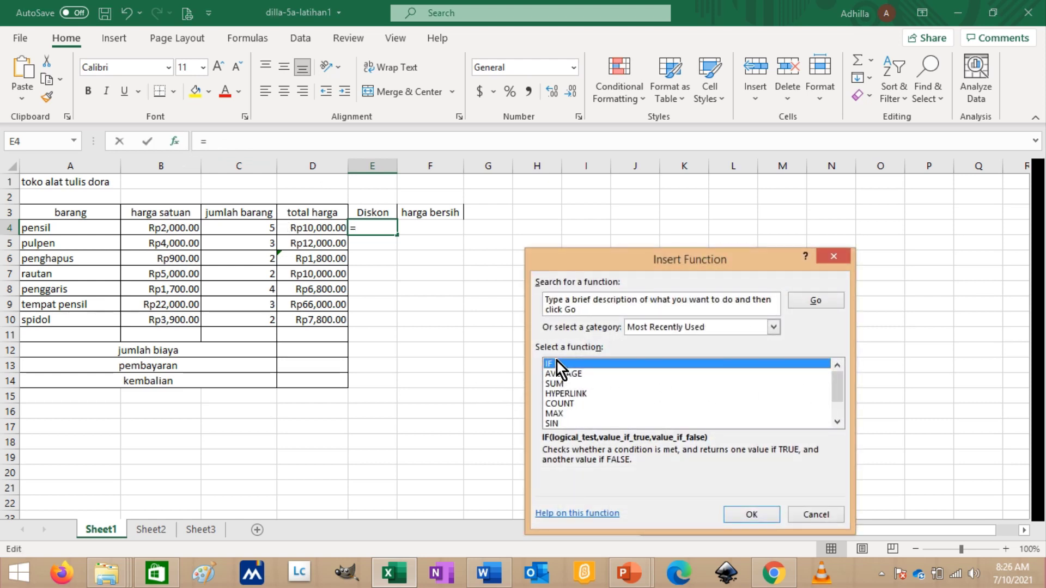
pyautogui.click(747, 515)
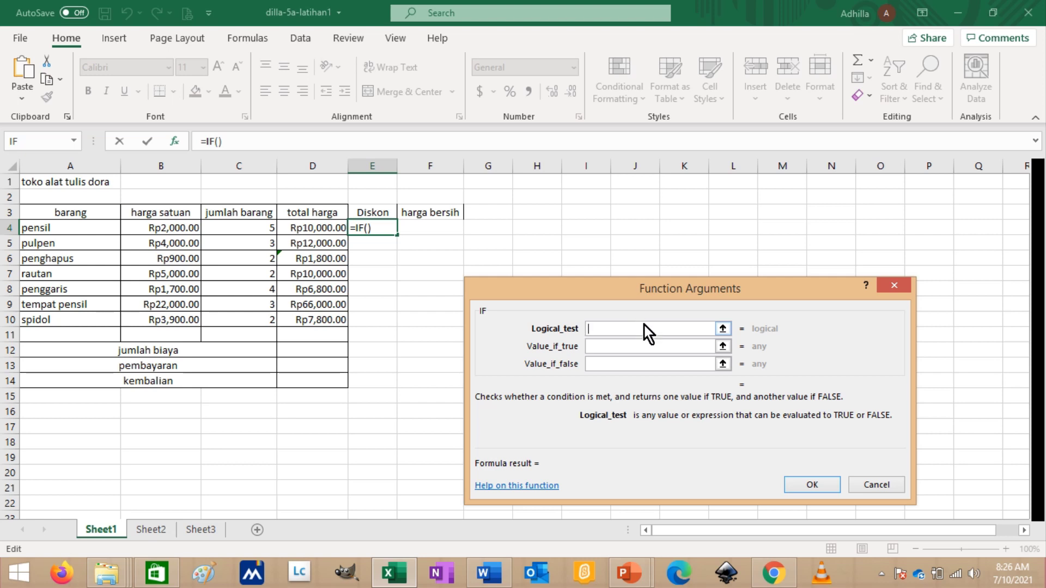
pyautogui.click(246, 227)
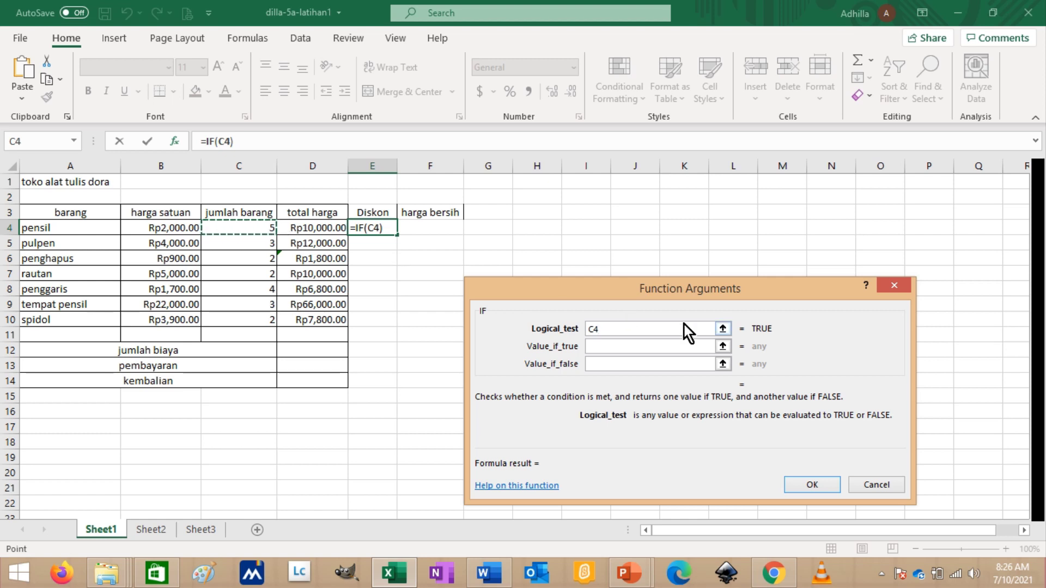
pyautogui.click(723, 329)
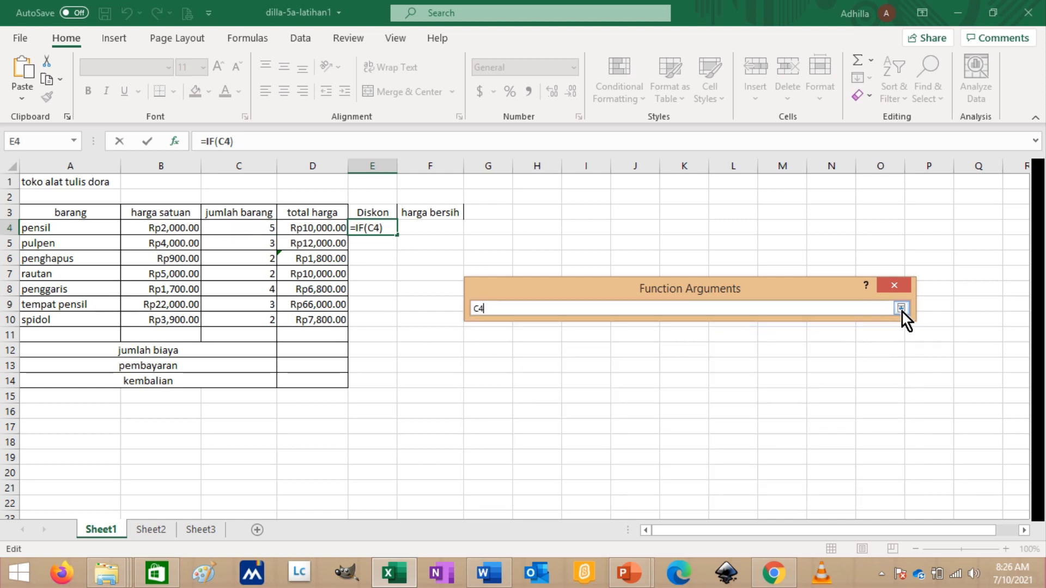
pyautogui.click(901, 309)
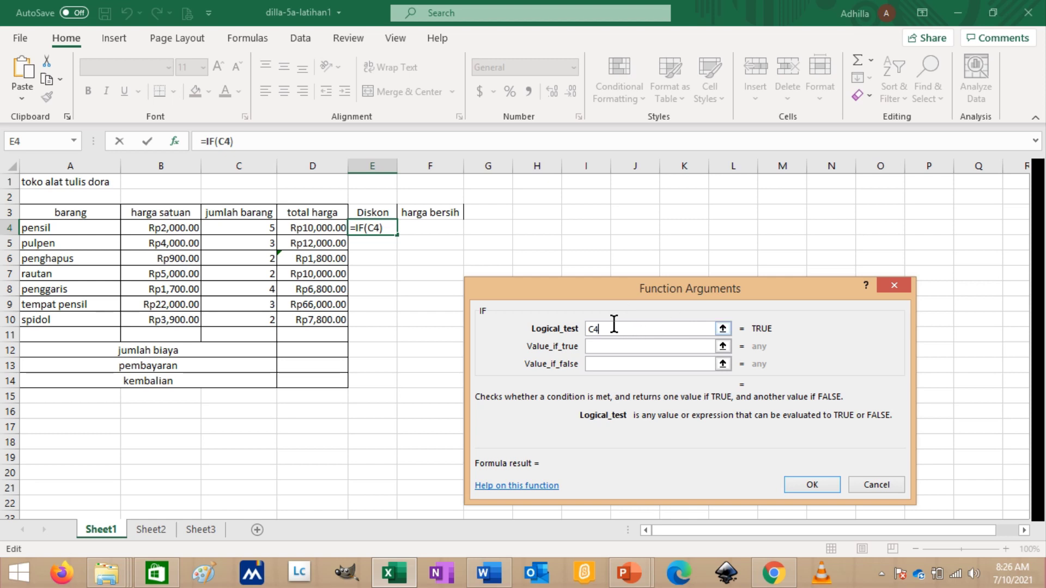
pyautogui.write('>+')
pyautogui.press('BackSpace')
pyautogui.write('4')
pyautogui.press('BackSpace')
pyautogui.write('=4')
# Set the IF function's value if true to 2%*D4 for the pensil discount
pyautogui.click(617, 345)
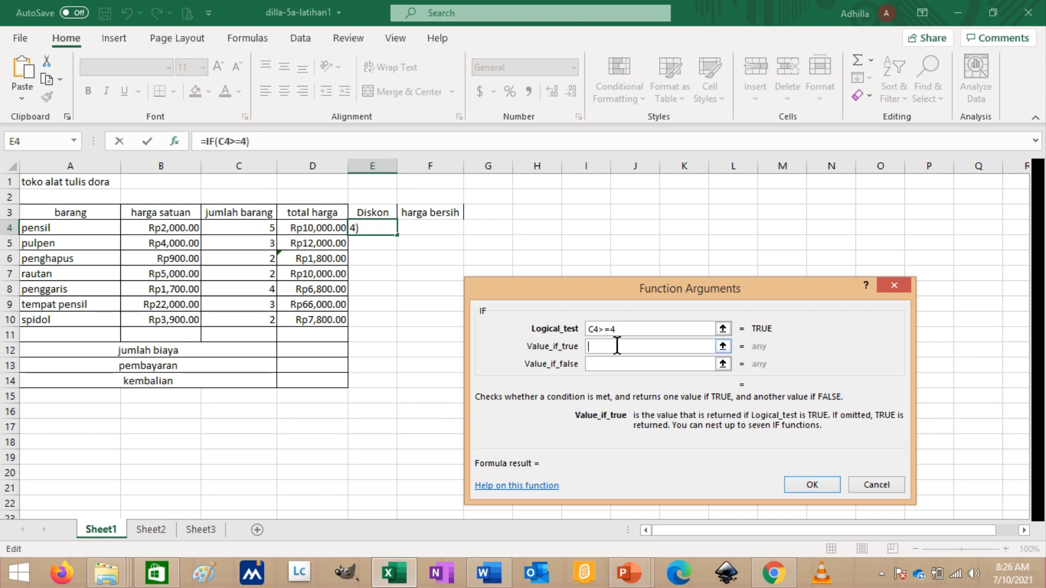
pyautogui.write('2')
pyautogui.write('0')
pyautogui.press('BackSpace')
pyautogui.write('$')
pyautogui.write('*')
pyautogui.press('BackSpace')
pyautogui.press('BackSpace')
pyautogui.write('%*D4')
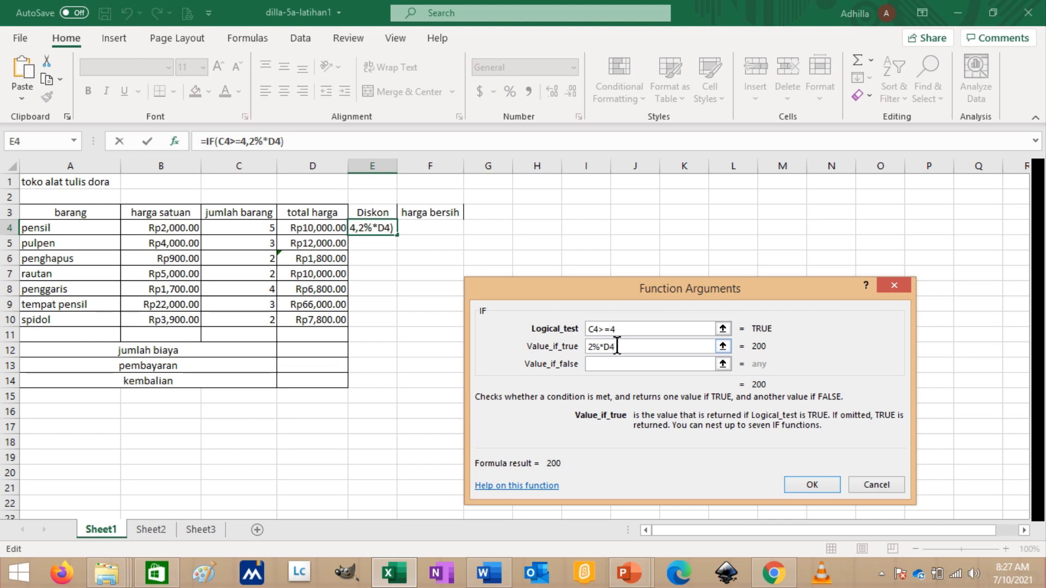
# Set the IF function's value if false to 0 and confirm the formula in E4
pyautogui.click(616, 362)
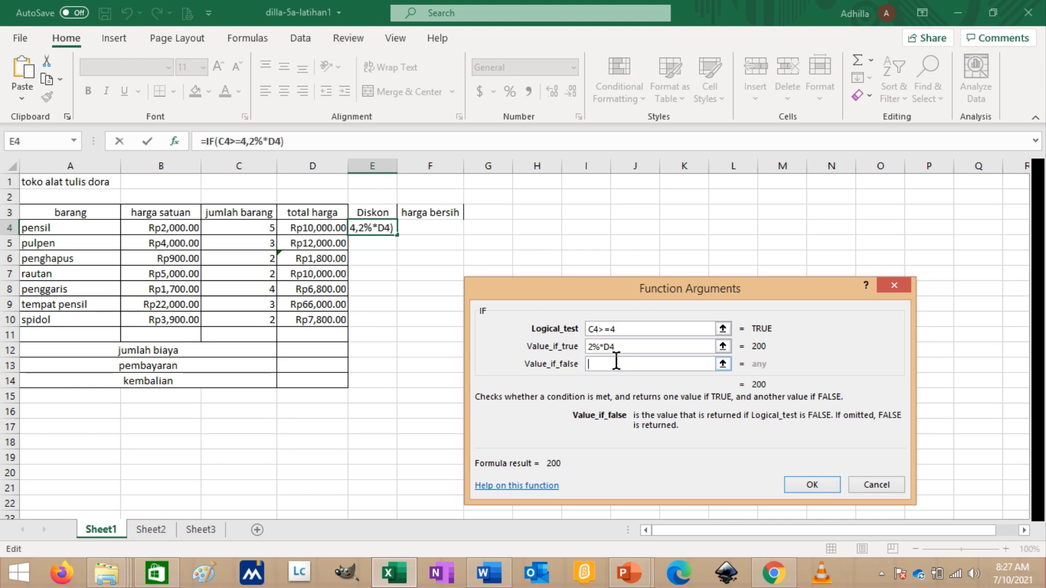
pyautogui.write('0')
pyautogui.click(803, 491)
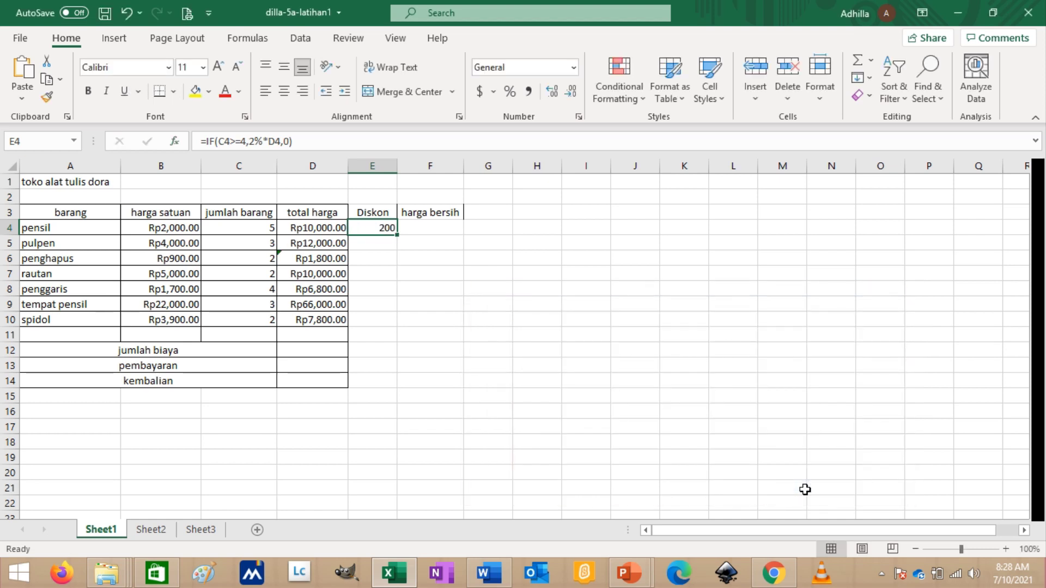
pyautogui.click(388, 245)
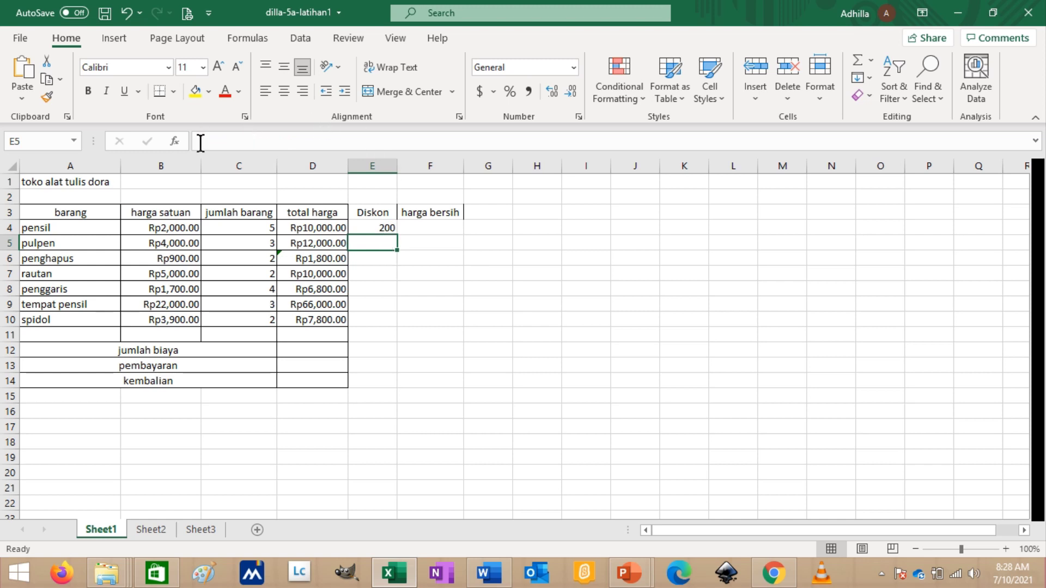
pyautogui.click(174, 141)
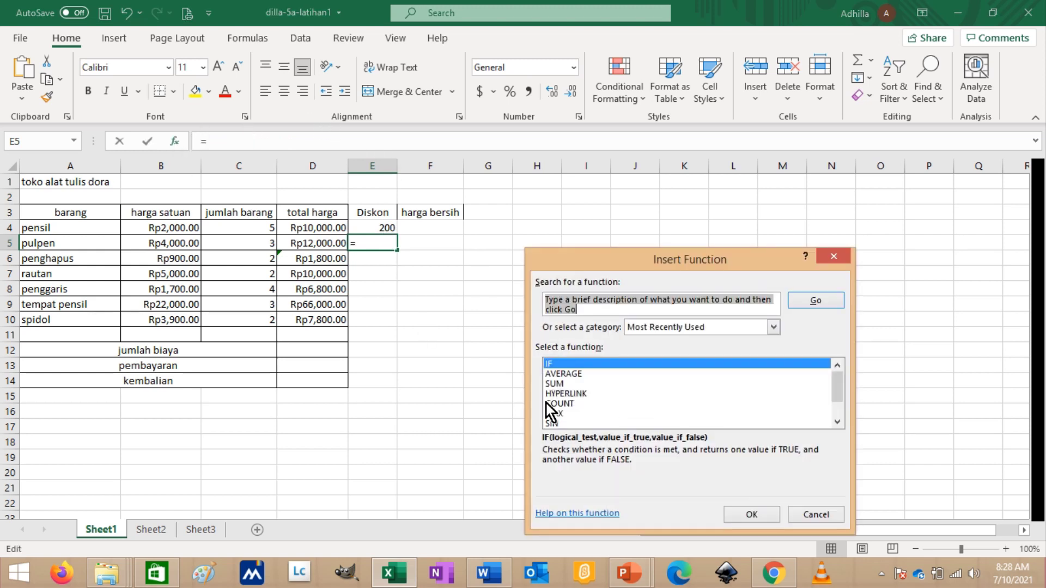
pyautogui.click(754, 514)
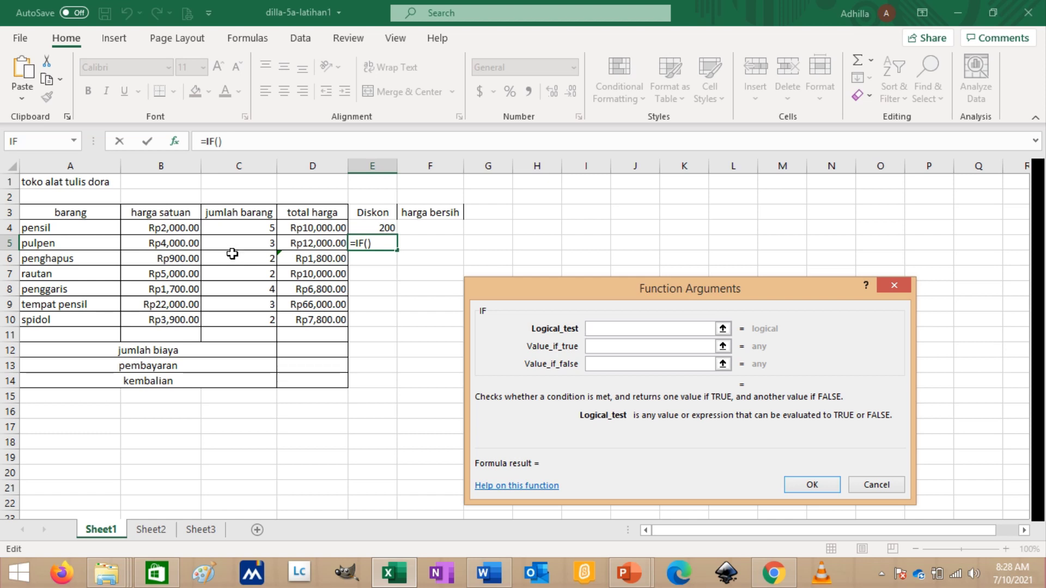
pyautogui.click(265, 242)
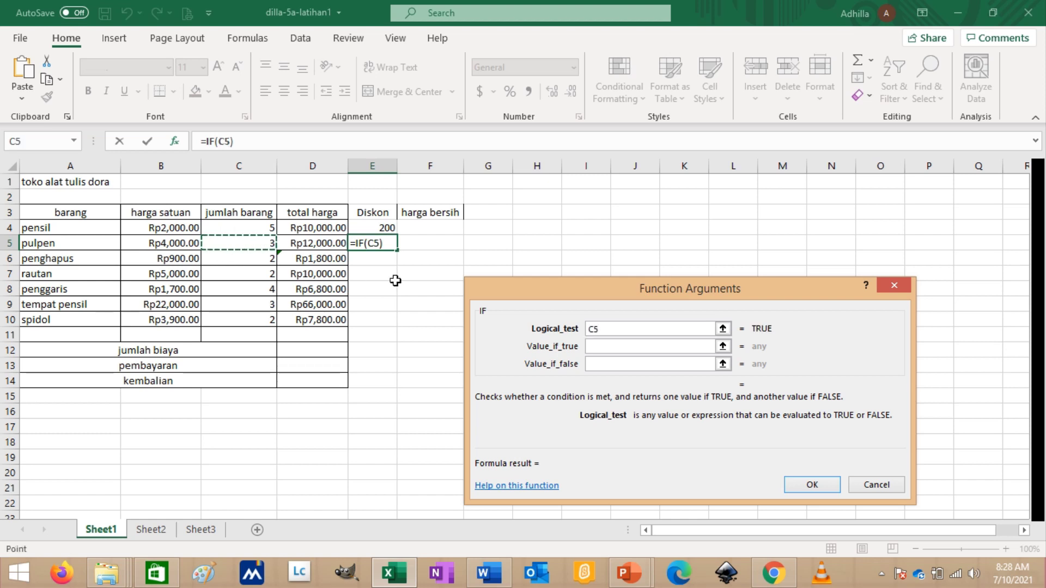
pyautogui.click(621, 329)
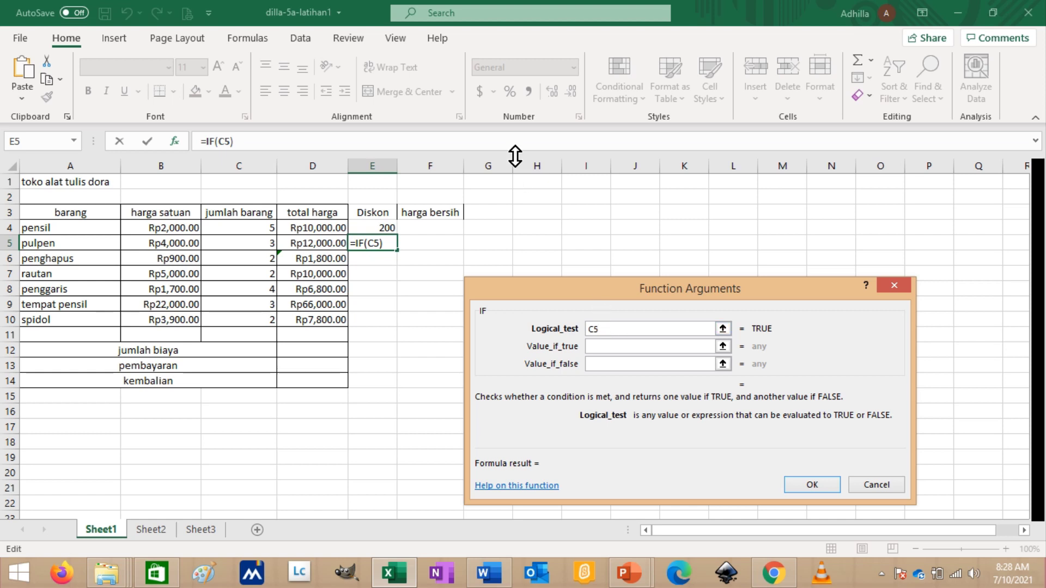
pyautogui.moveTo(429, 2)
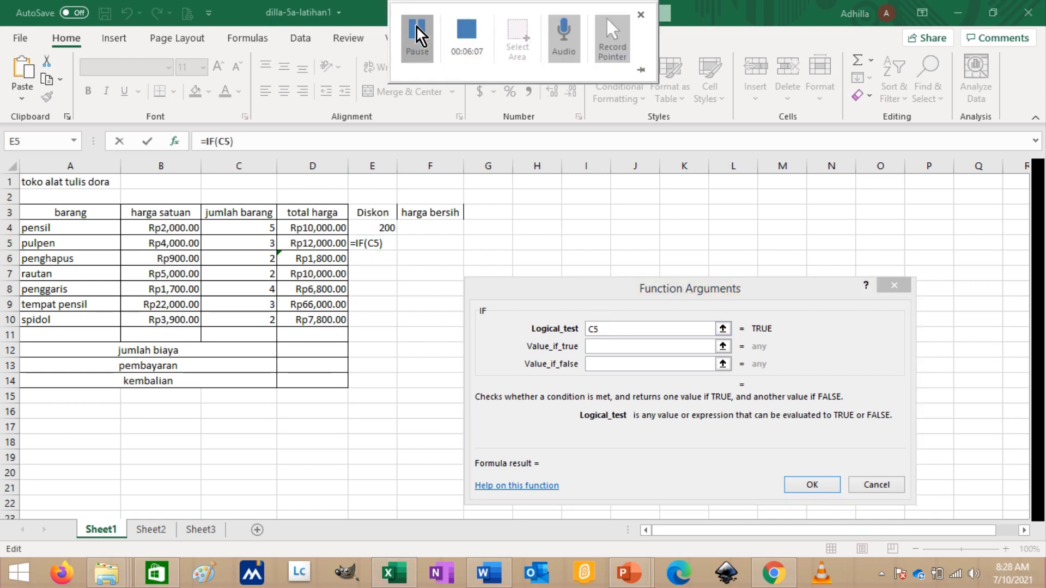
pyautogui.click(416, 34)
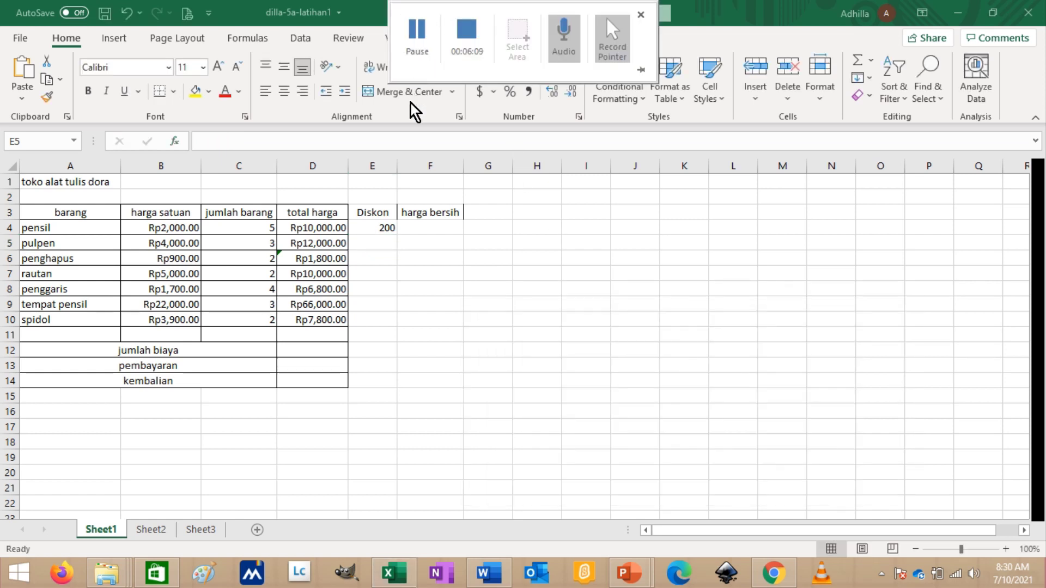
# Insert an IF function in E5 for pulpen with logical test C5 and both result values set to 0
pyautogui.click(365, 244)
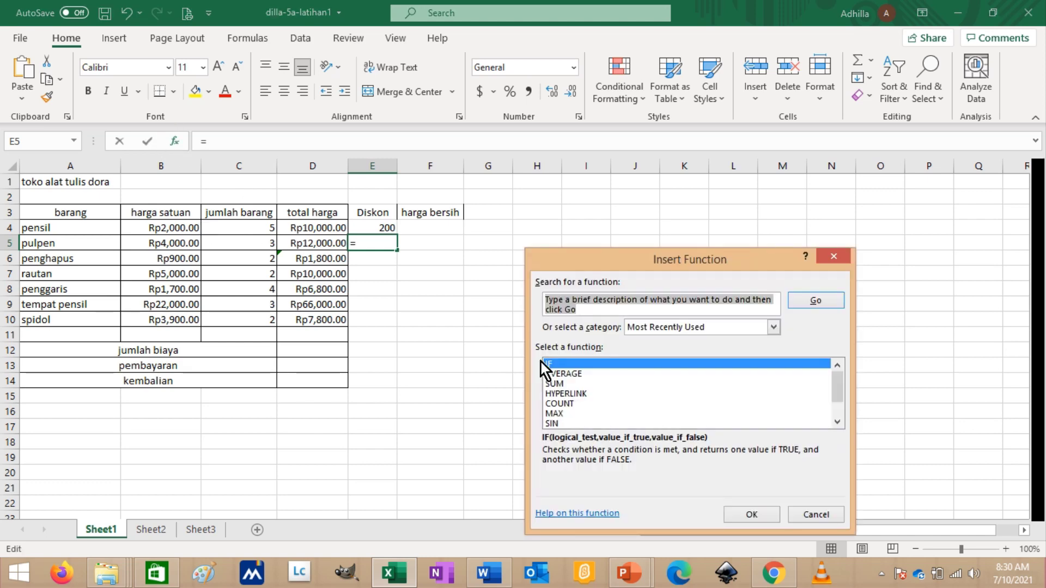
pyautogui.click(557, 364)
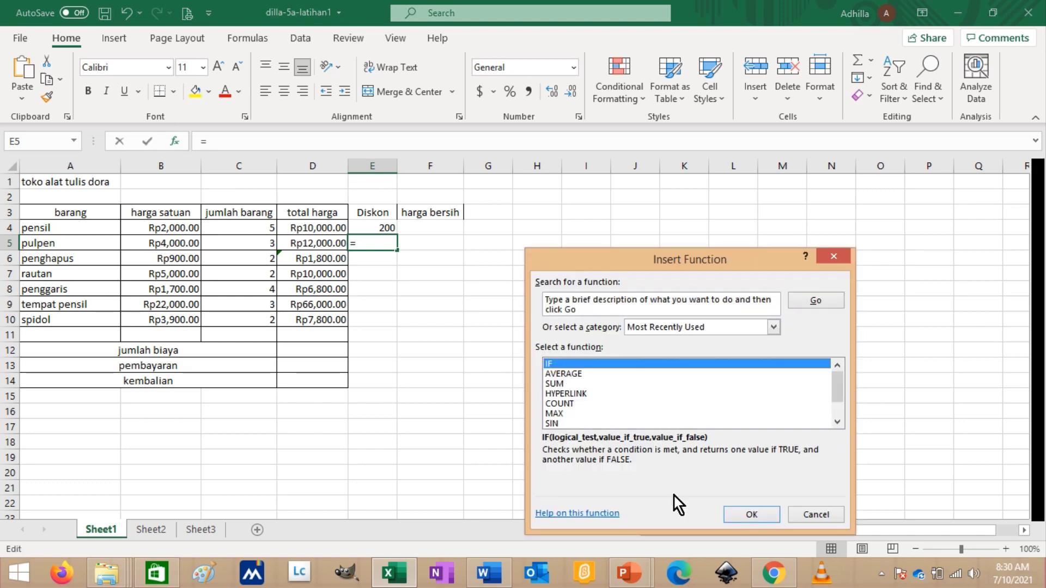
pyautogui.click(751, 516)
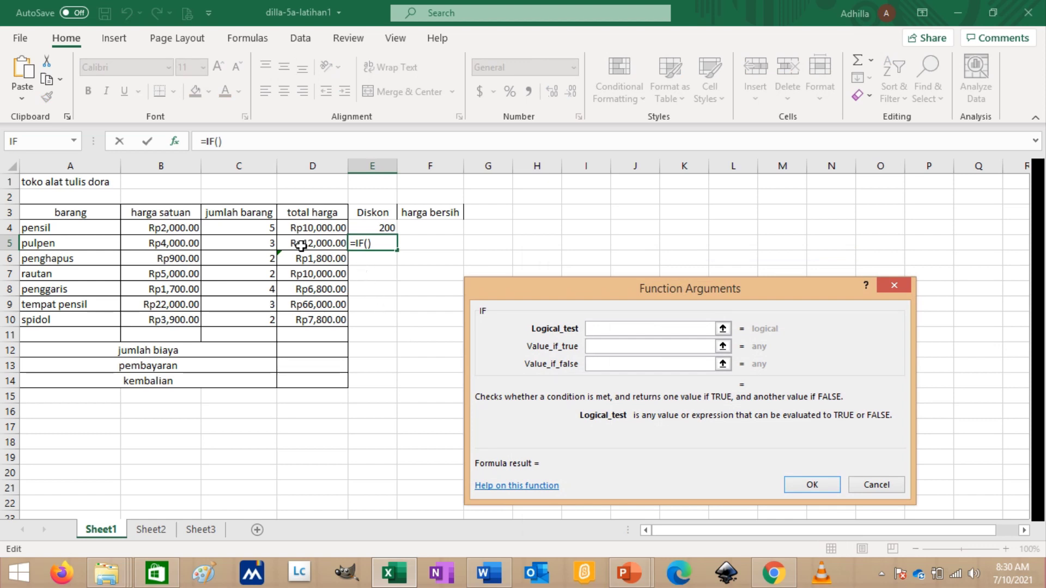
pyautogui.click(263, 247)
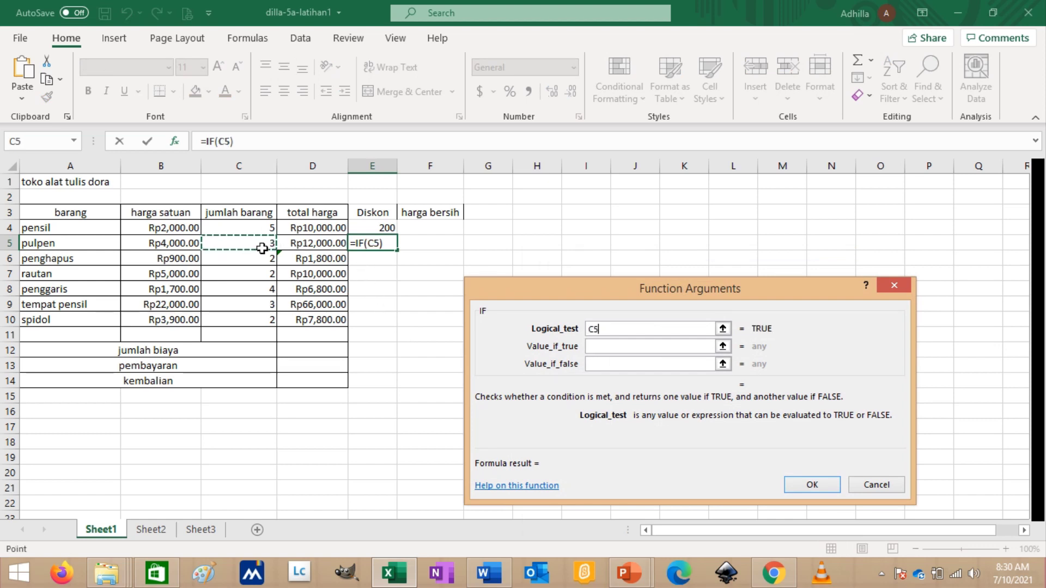
pyautogui.click(599, 347)
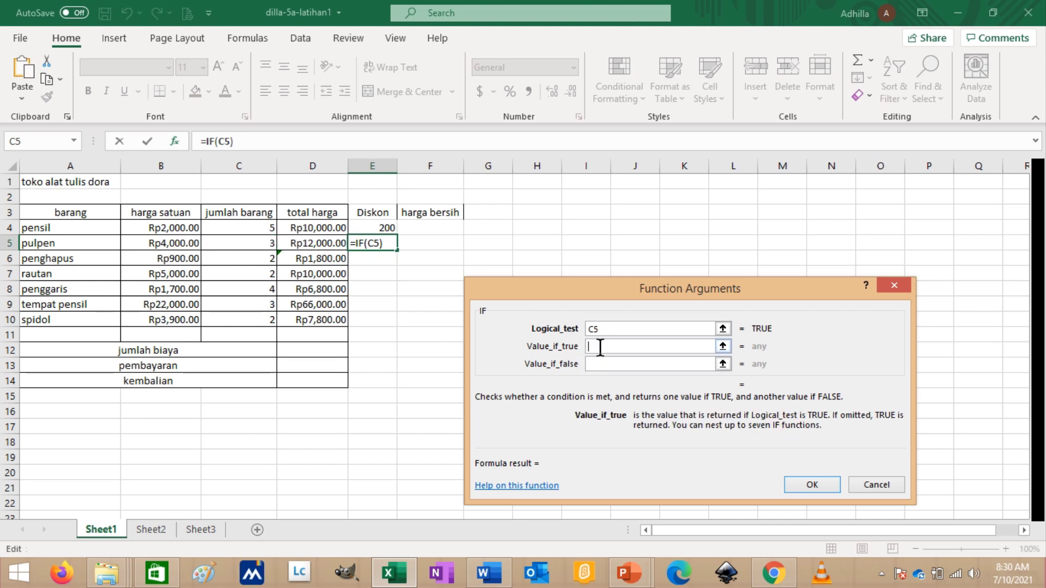
pyautogui.write('0')
pyautogui.click(595, 362)
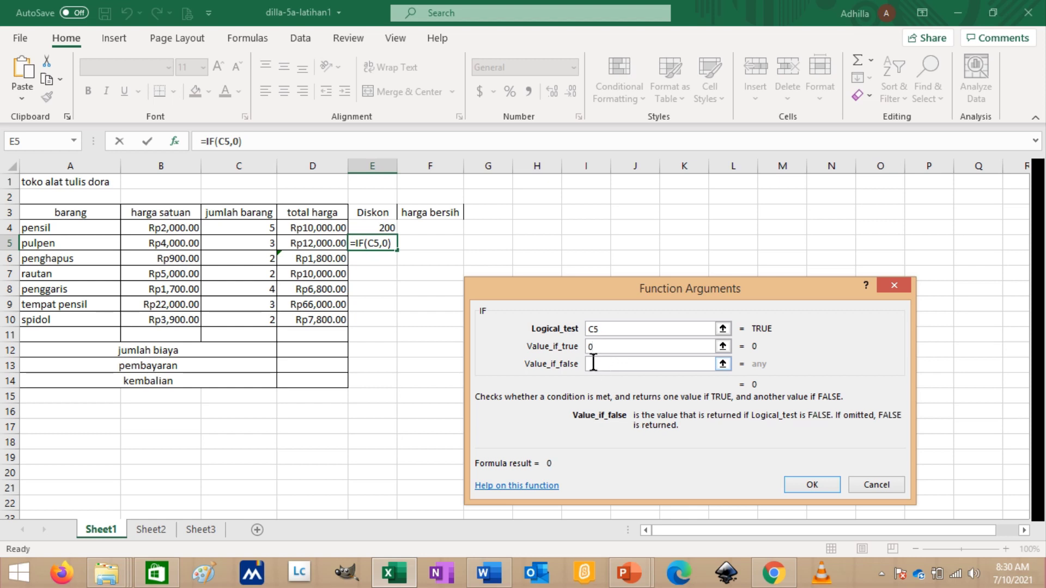
pyautogui.write('0')
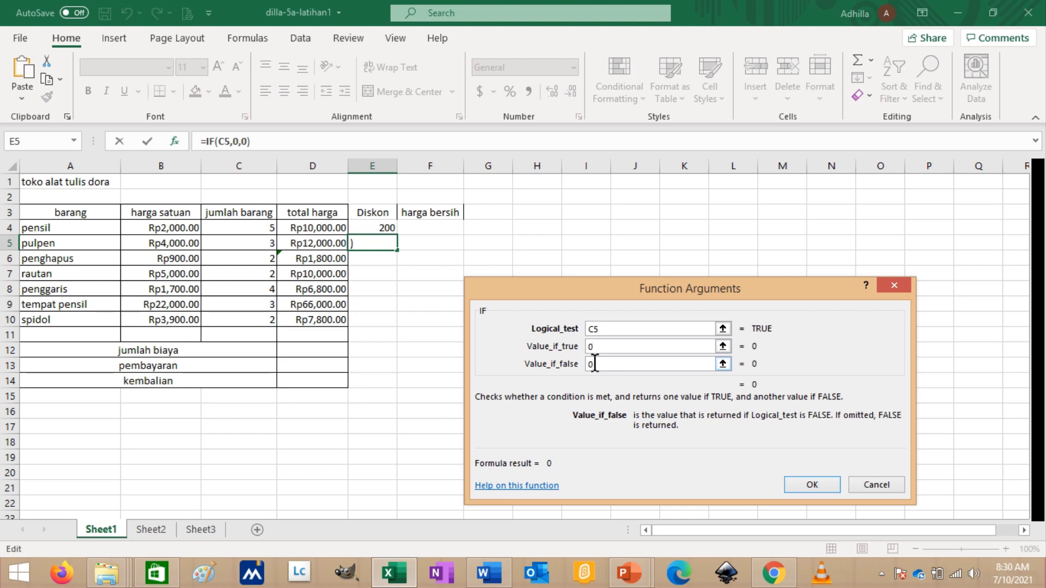
pyautogui.click(805, 484)
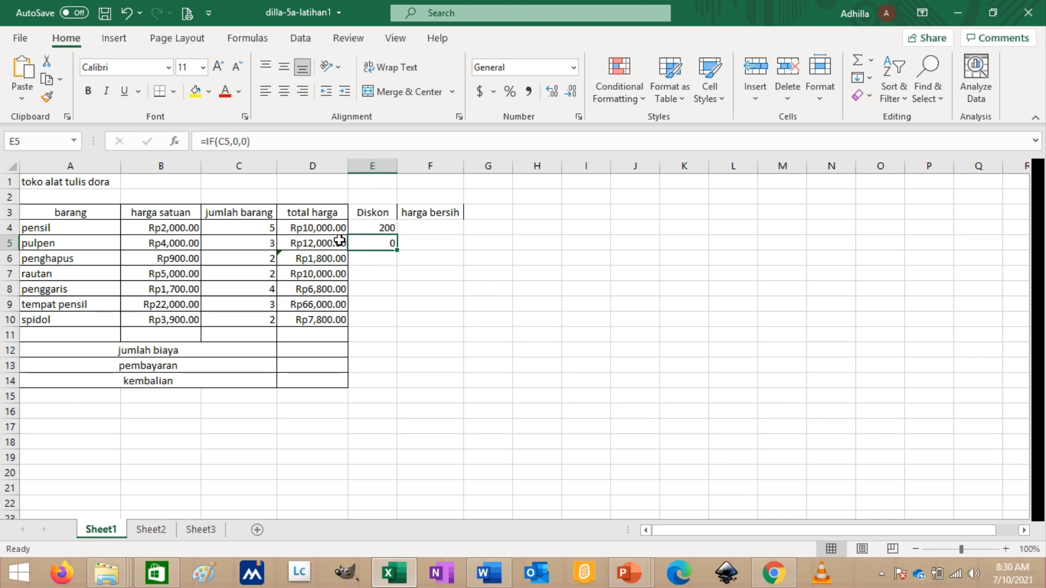
# Insert an IF function in E6 for penghapus with logical test C6 and both result values set to 0
pyautogui.click(370, 267)
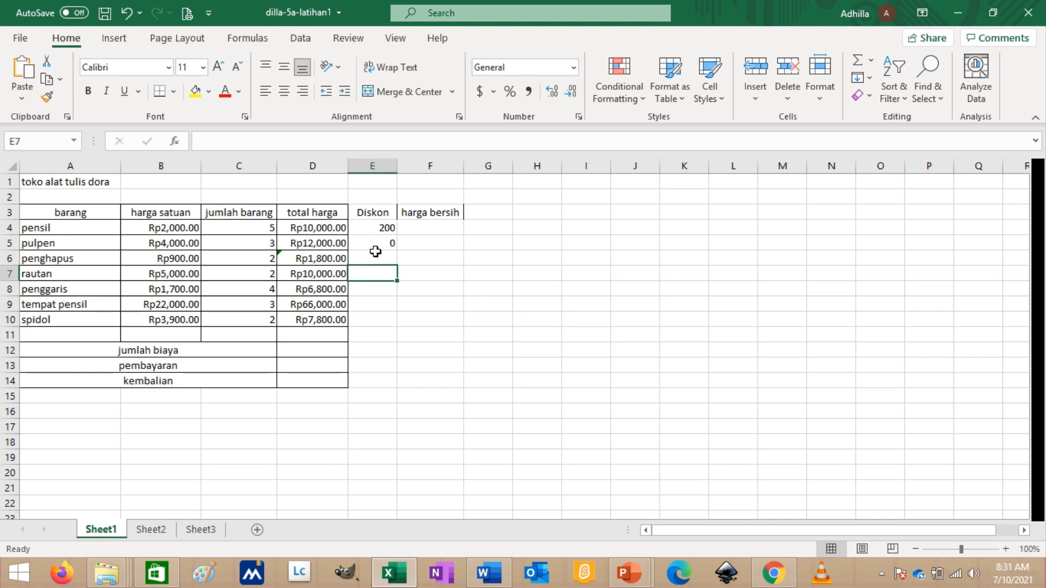
pyautogui.click(373, 252)
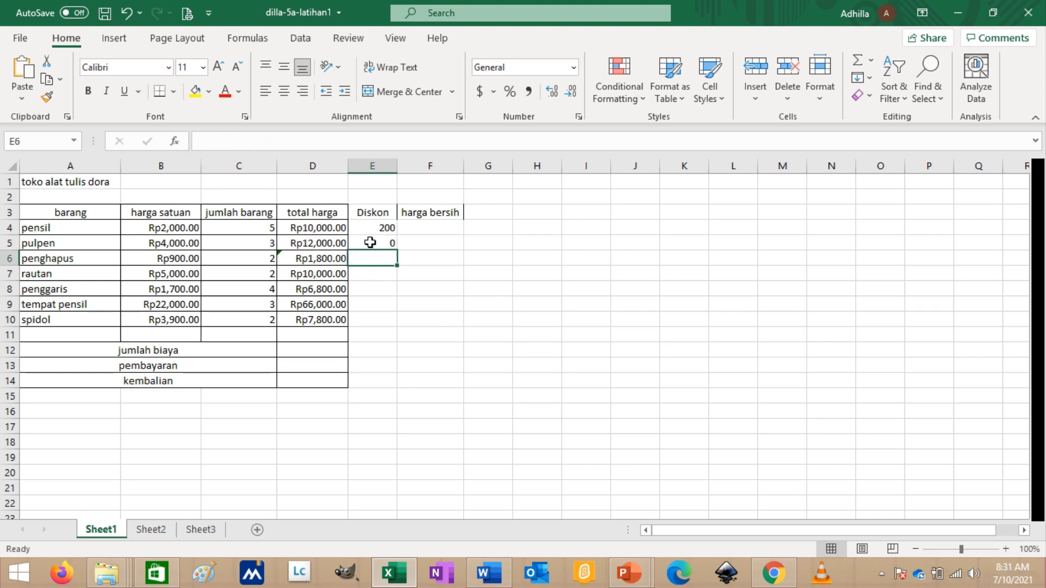
pyautogui.click(200, 141)
pyautogui.hotkey('shift', 'F3')
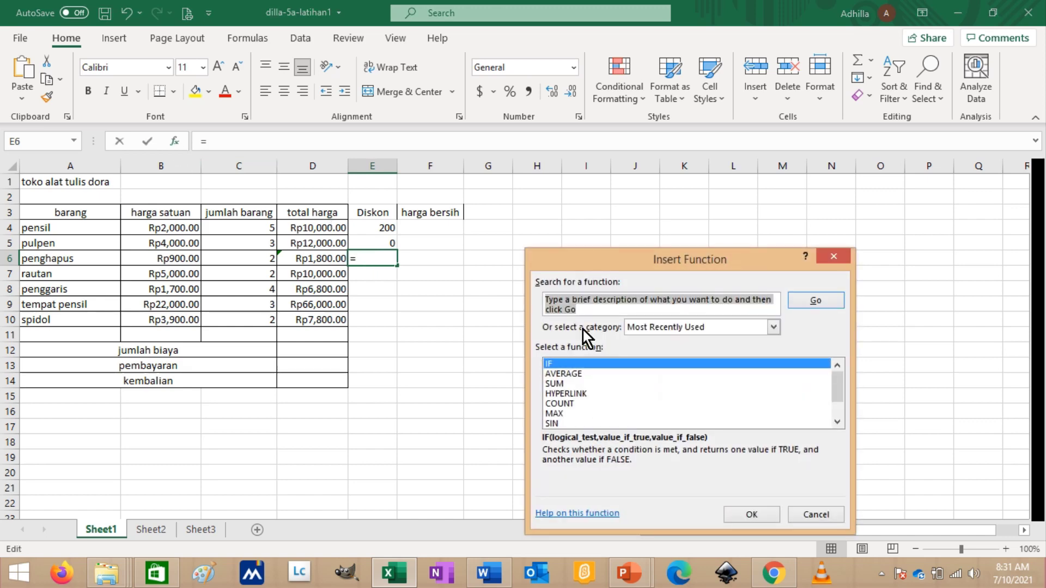
pyautogui.click(756, 513)
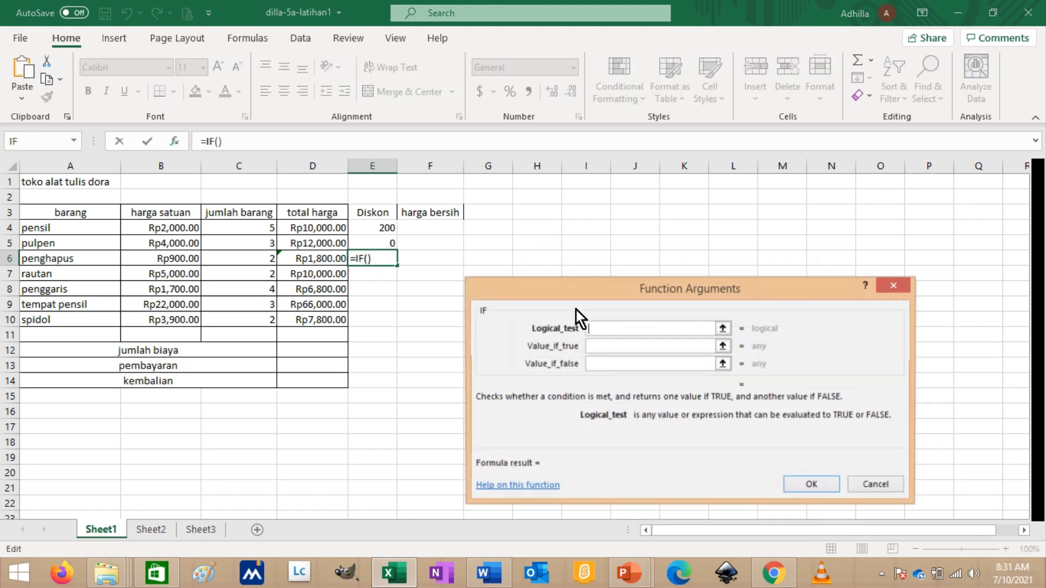
pyautogui.click(257, 260)
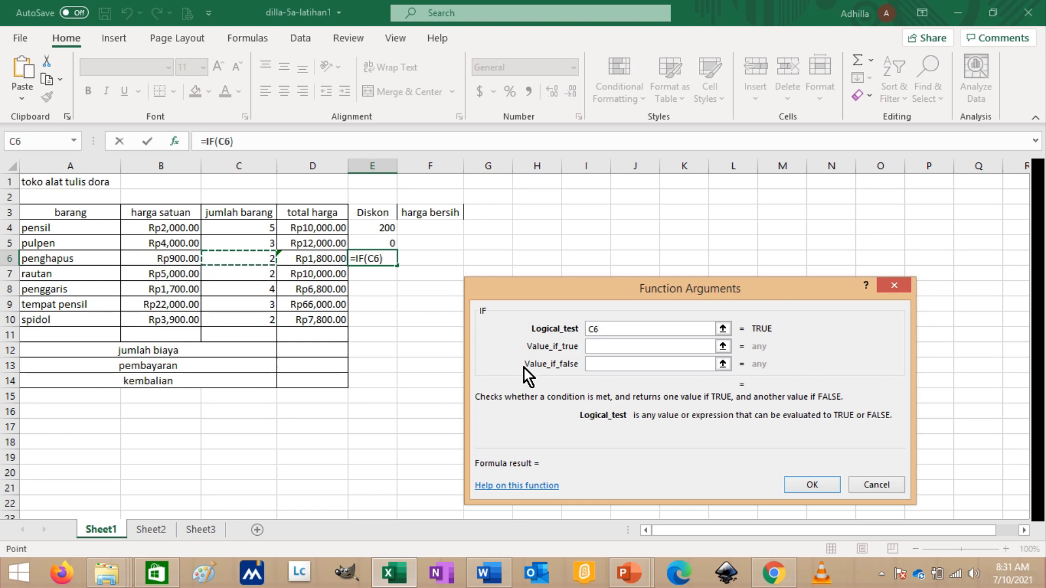
pyautogui.click(621, 346)
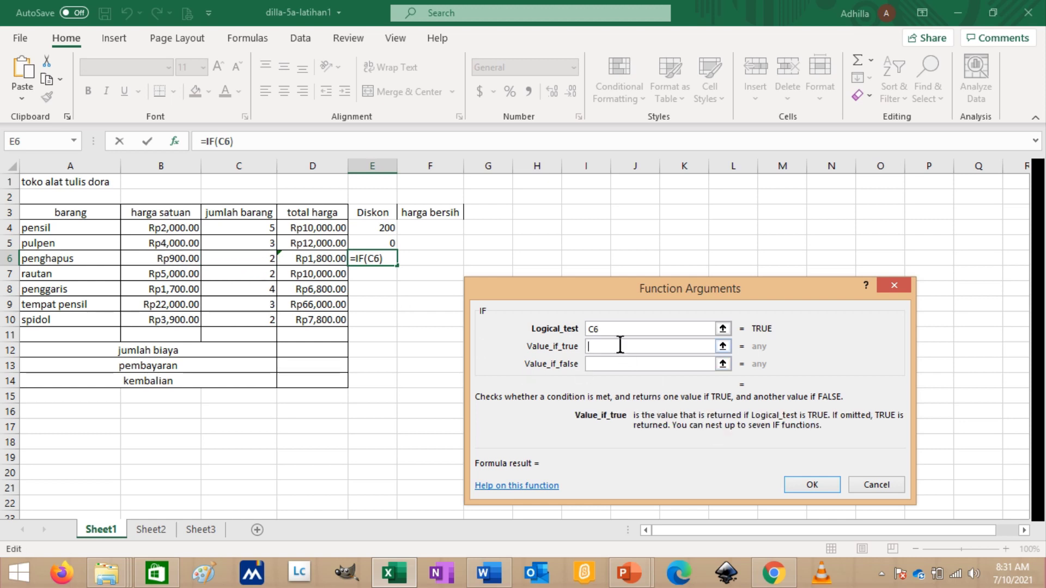
pyautogui.write('0')
pyautogui.click(612, 364)
pyautogui.write('0')
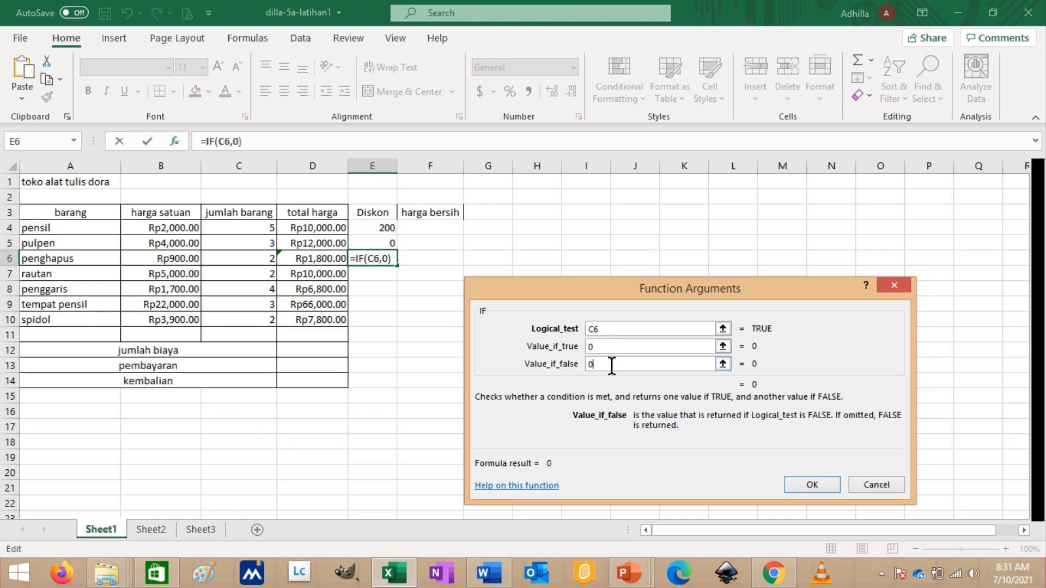
pyautogui.press('Return')
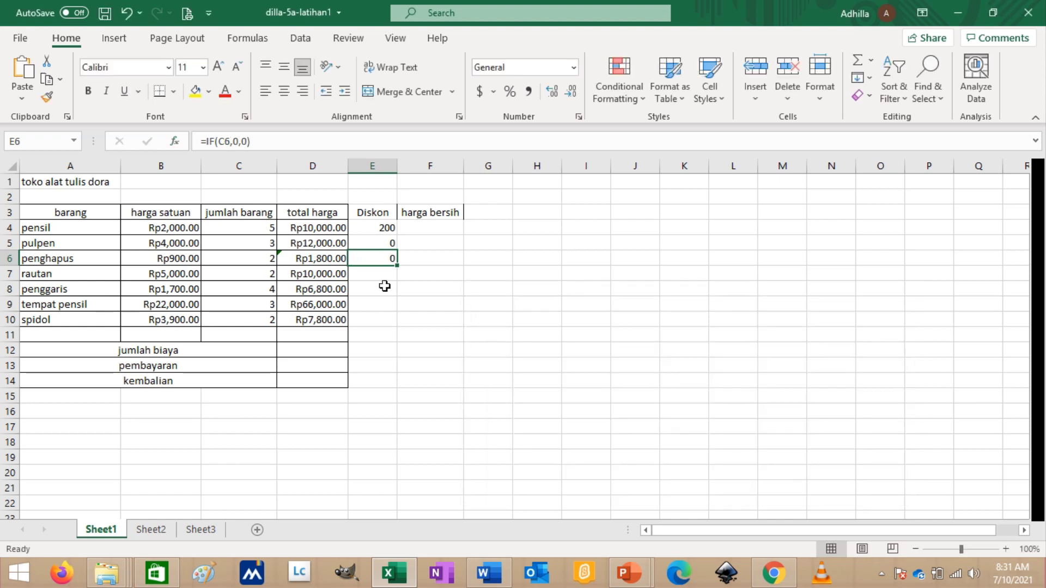
# Insert an IF function in E7 for rautan with logical test C7 and both result values set to 0
pyautogui.click(387, 277)
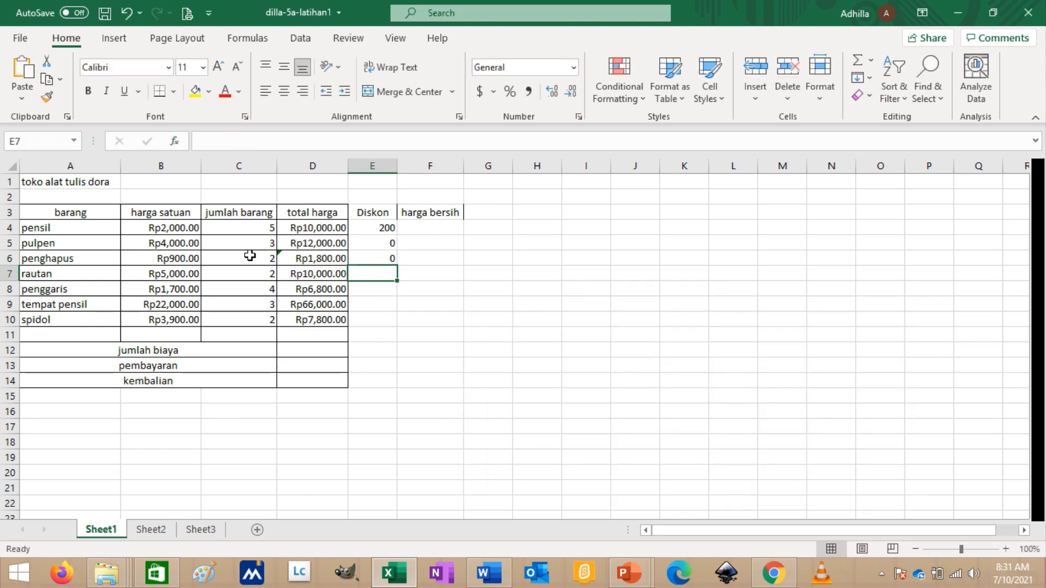
pyautogui.click(180, 145)
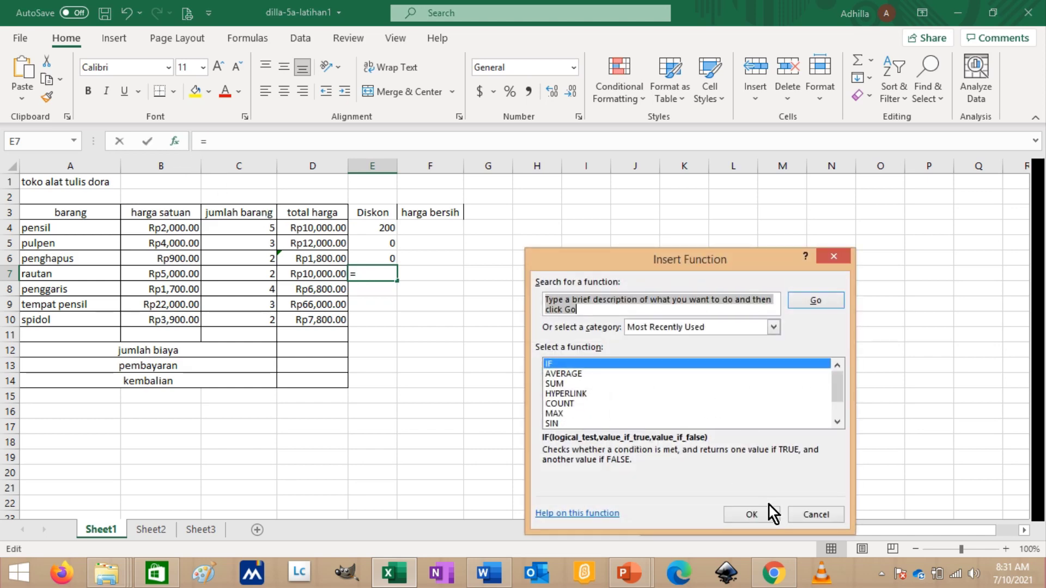
pyautogui.click(758, 518)
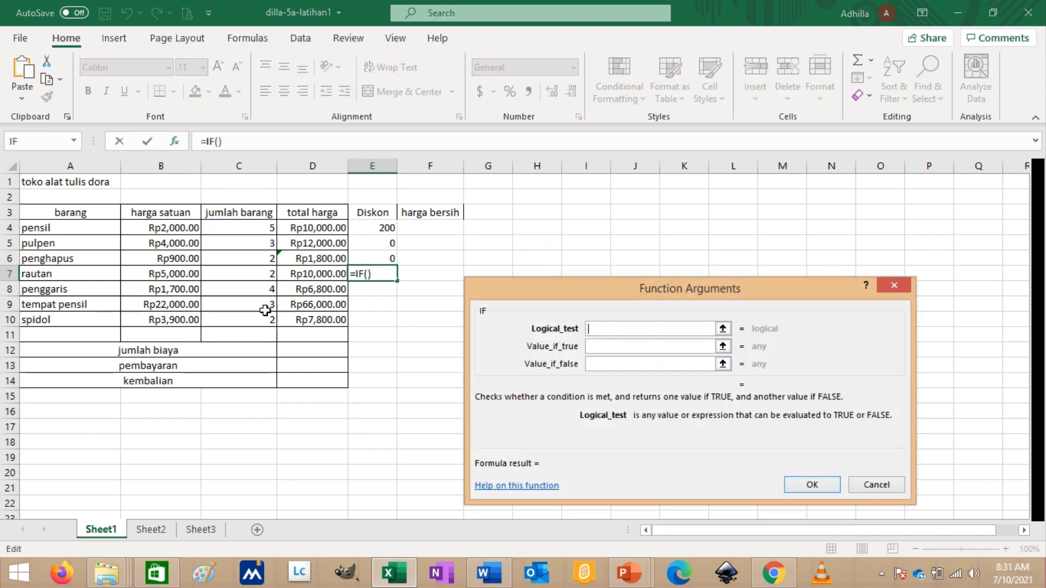
pyautogui.click(250, 273)
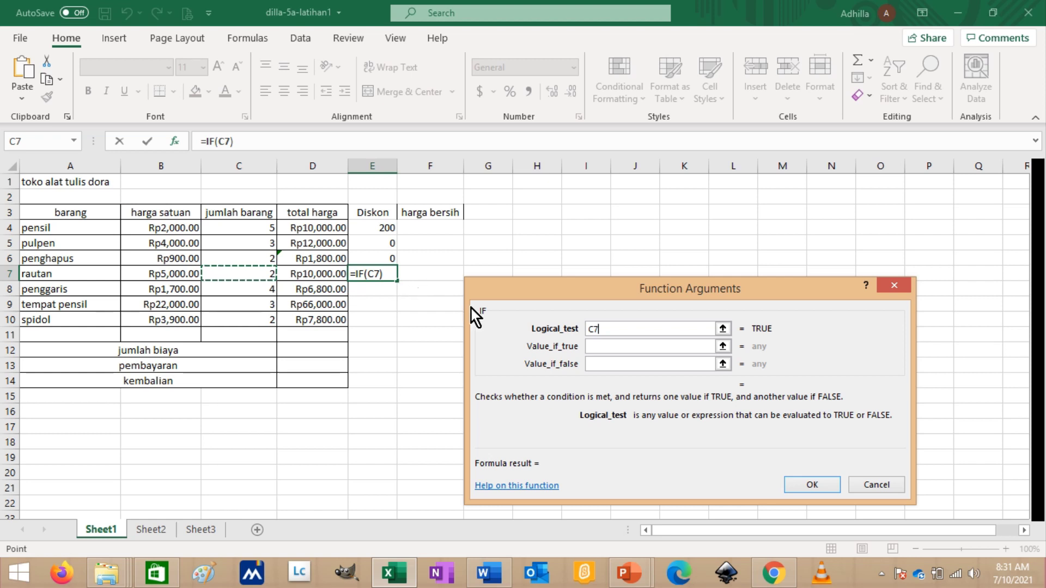
pyautogui.click(626, 348)
pyautogui.write('0')
pyautogui.click(621, 365)
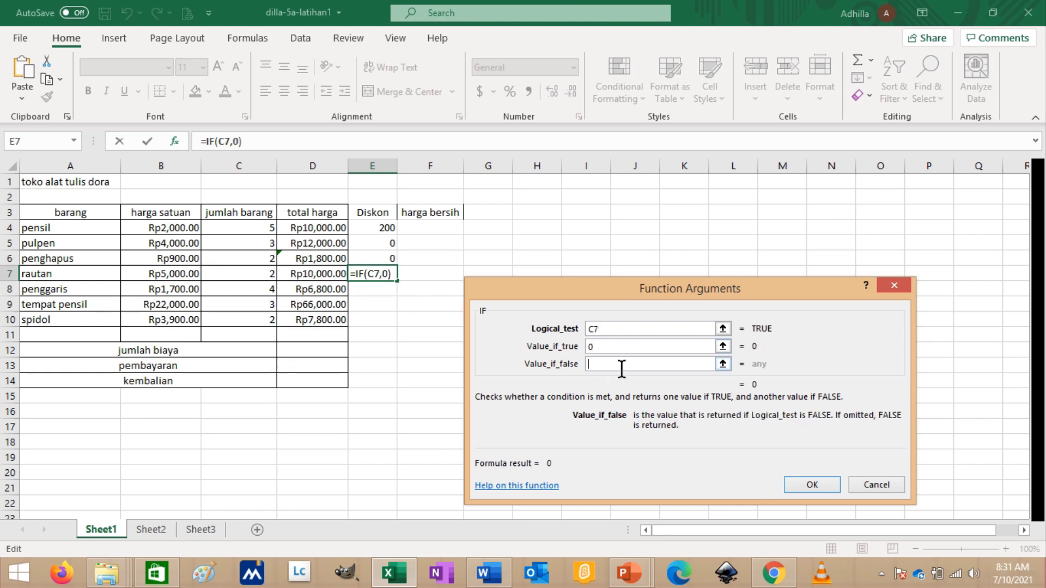
pyautogui.write('0')
pyautogui.click(825, 488)
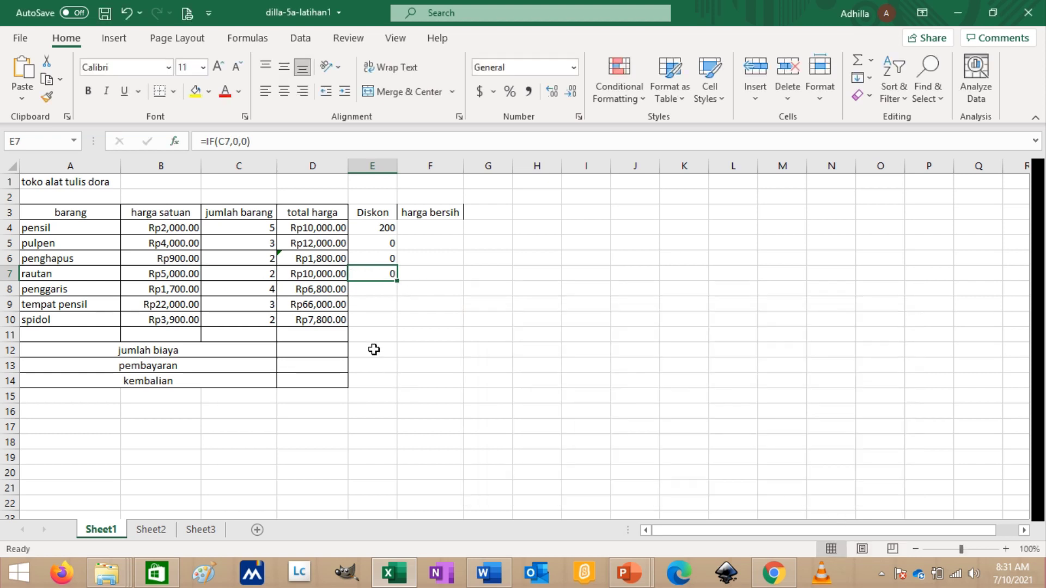
# Insert an IF function in E8 for the penggaris discount with the logical test C8>=4
pyautogui.click(383, 288)
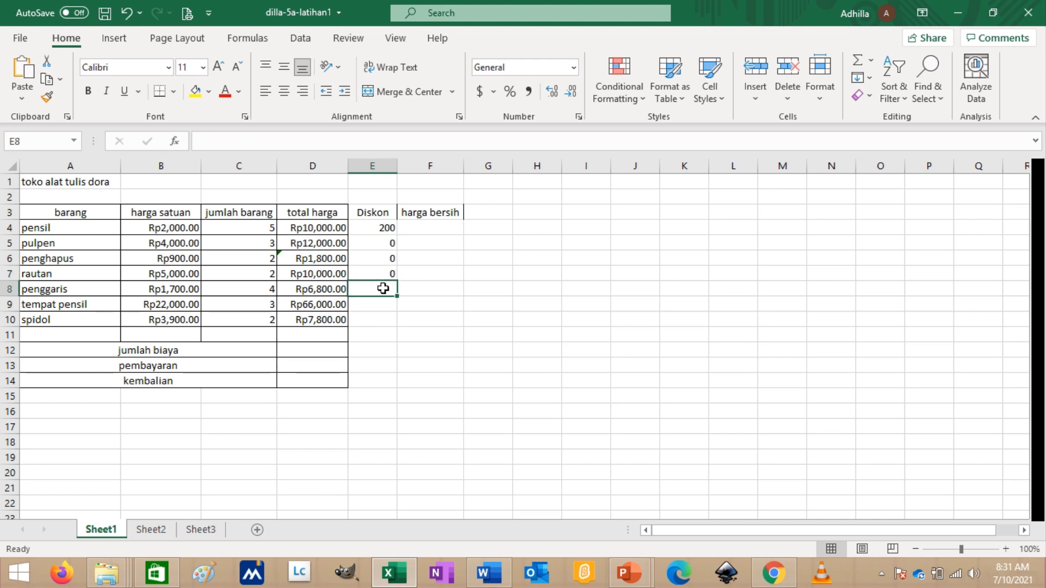
pyautogui.moveTo(371, 2)
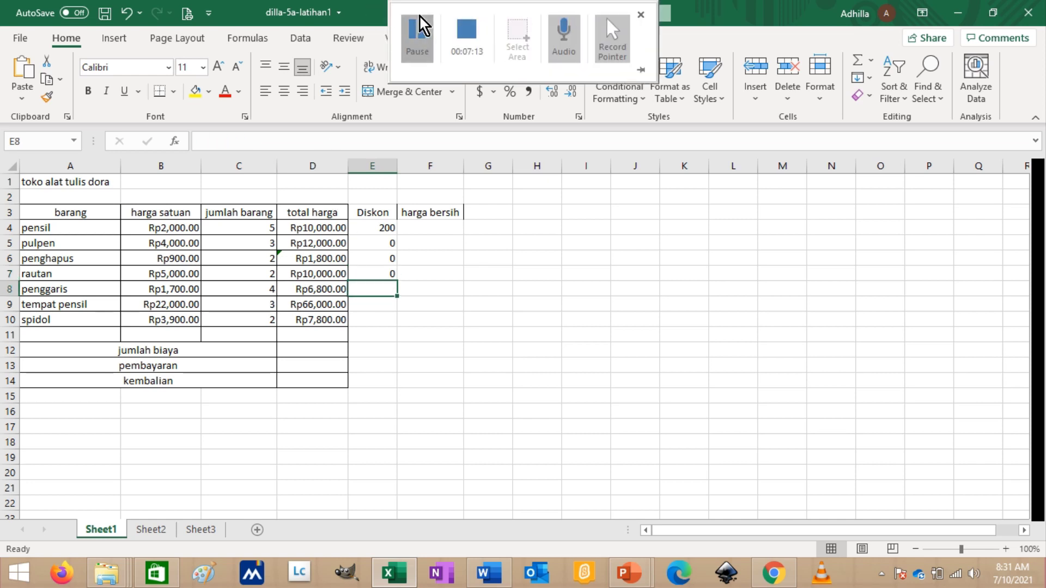
pyautogui.click(384, 289)
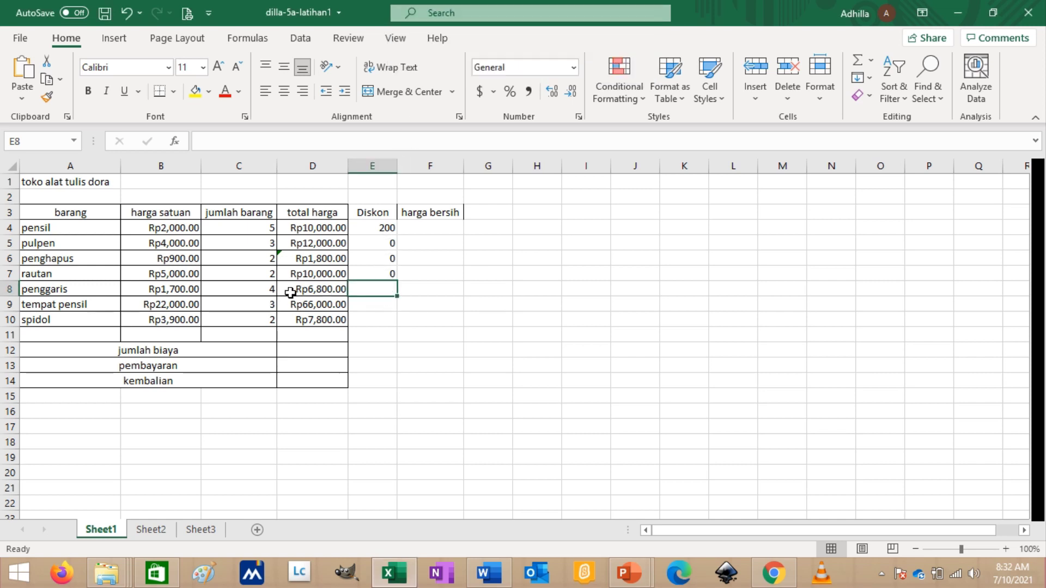
pyautogui.click(272, 289)
pyautogui.click(385, 291)
pyautogui.click(176, 141)
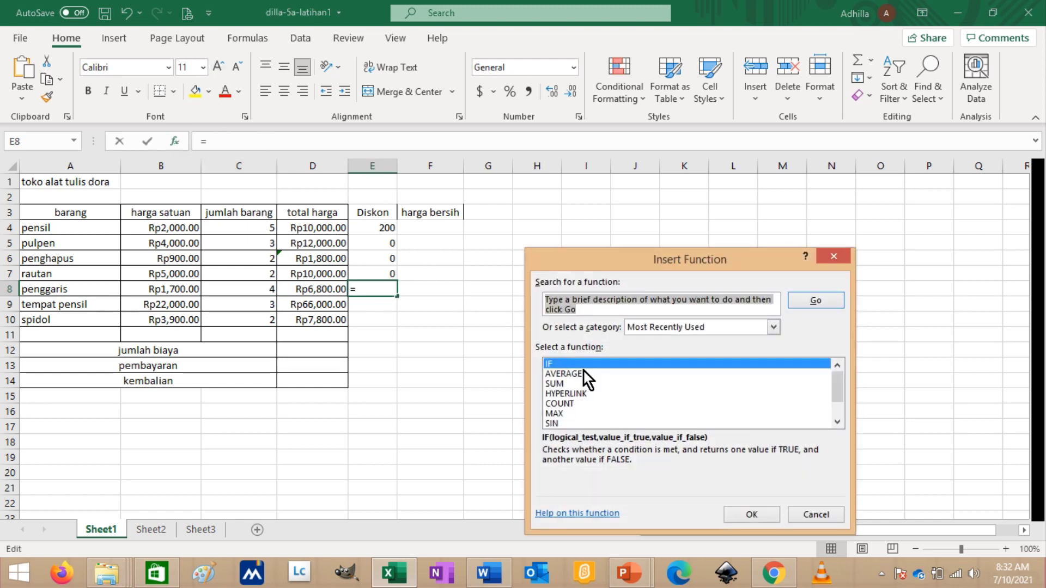
pyautogui.click(750, 519)
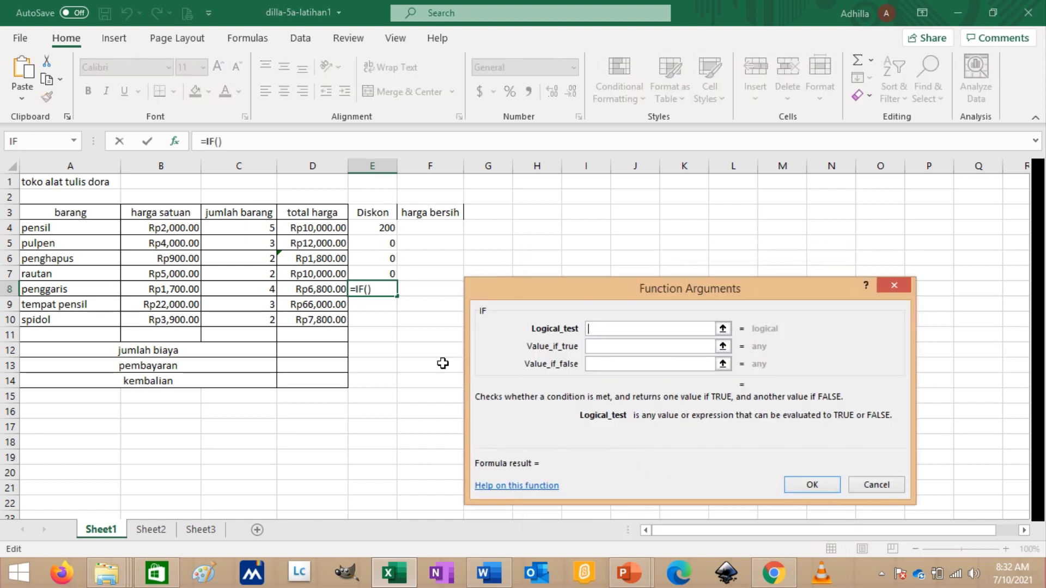
pyautogui.click(263, 290)
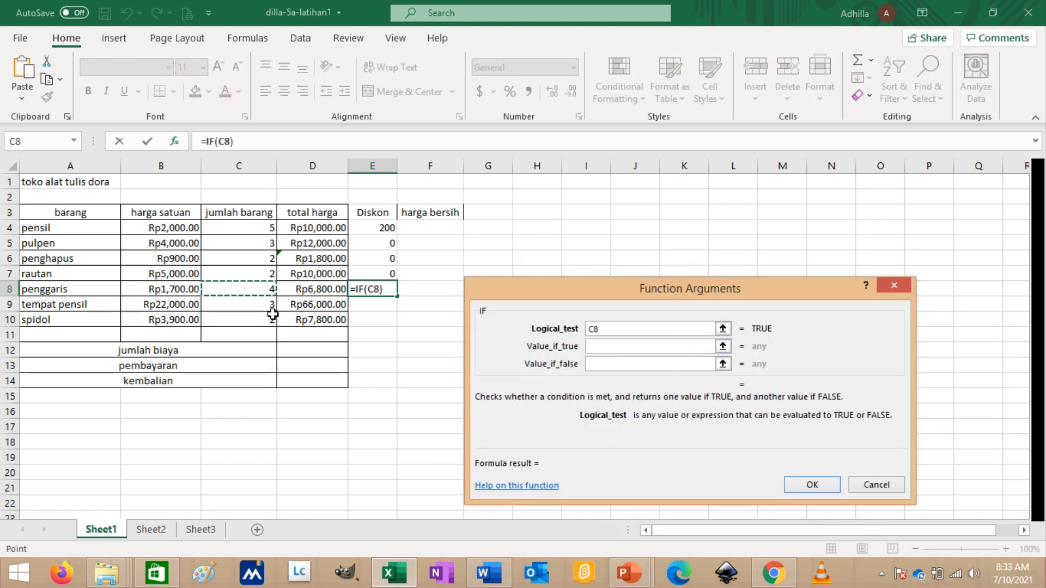
pyautogui.click(626, 328)
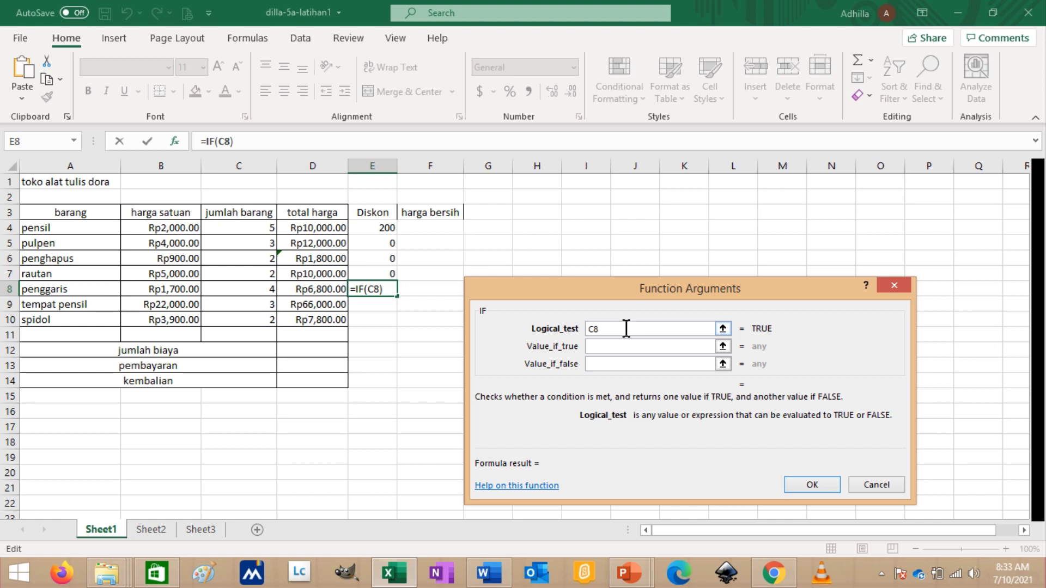
pyautogui.write('>+')
pyautogui.press('BackSpace')
pyautogui.write('=4')
# Set the penggaris IF function's value if true to 2%*D8 and value if false to 0, and confirm the formula
pyautogui.click(623, 347)
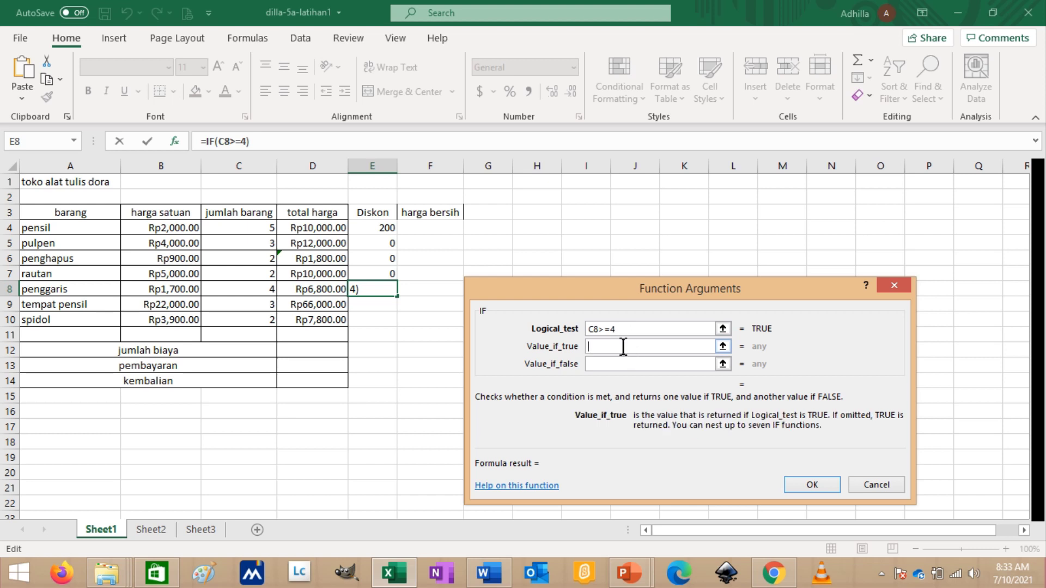
pyautogui.write('2%')
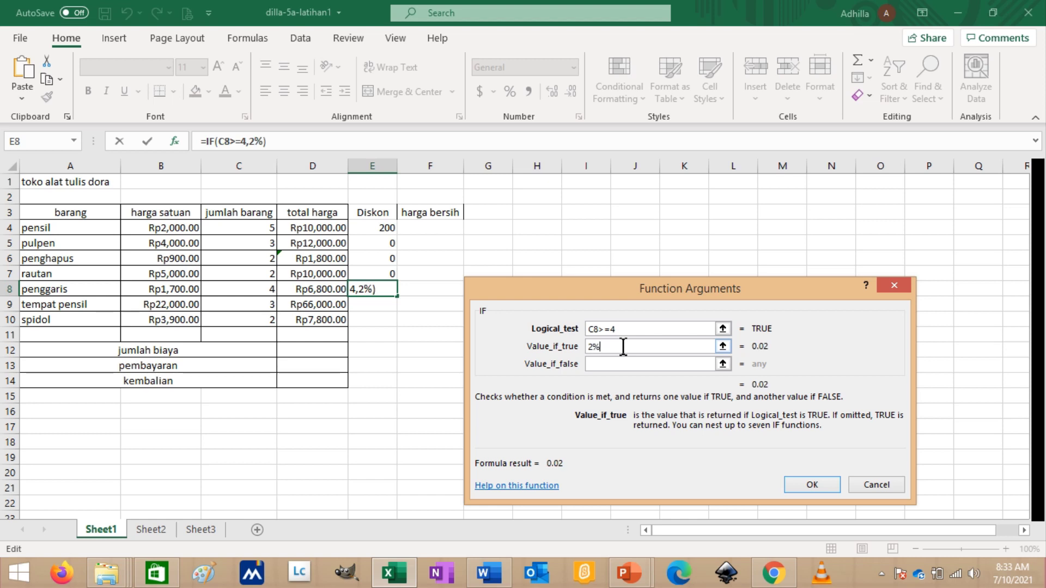
pyautogui.write('*D')
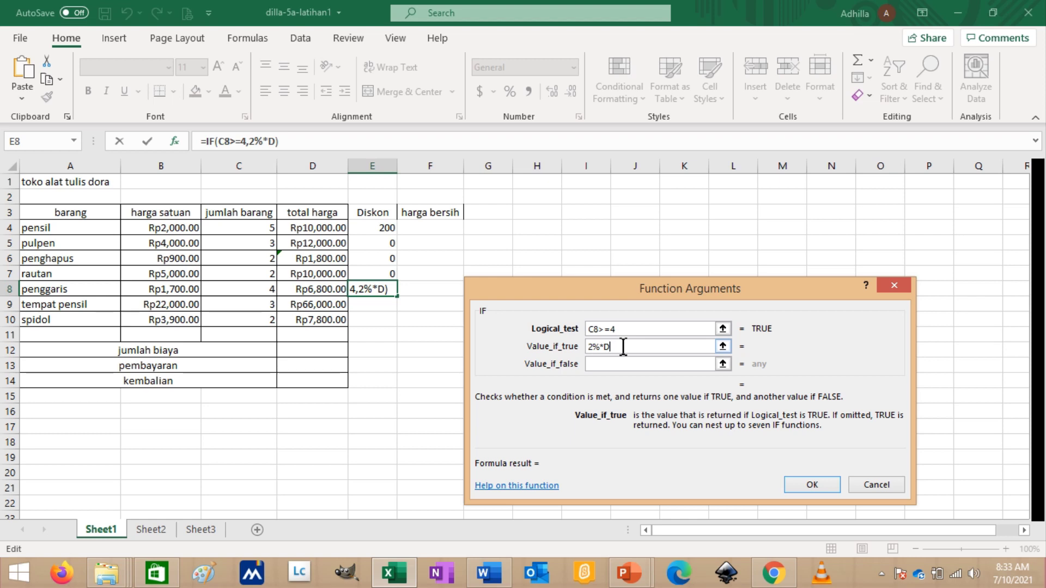
pyautogui.write('8')
pyautogui.click(633, 364)
pyautogui.write('0')
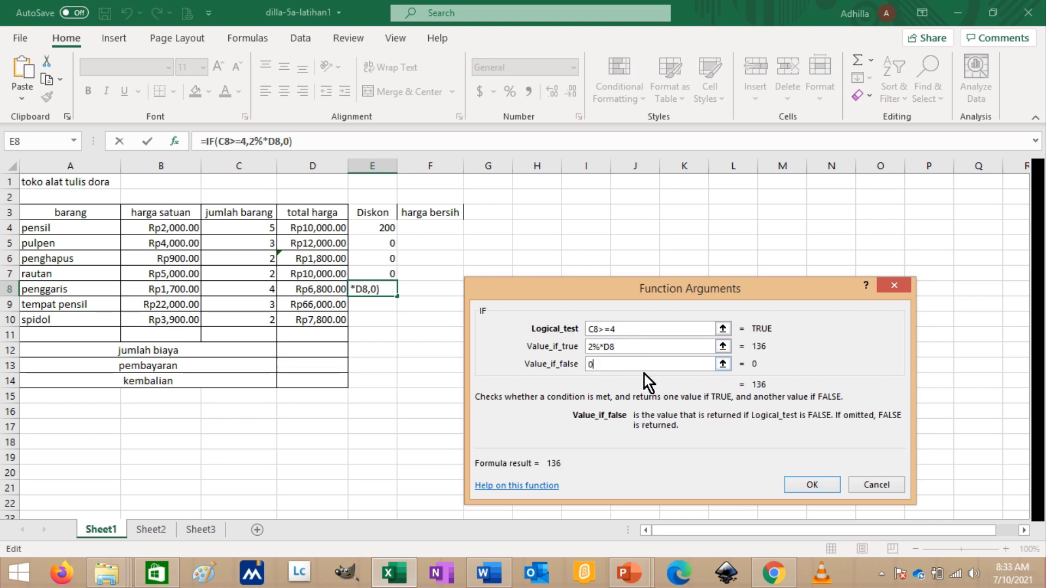
pyautogui.click(805, 484)
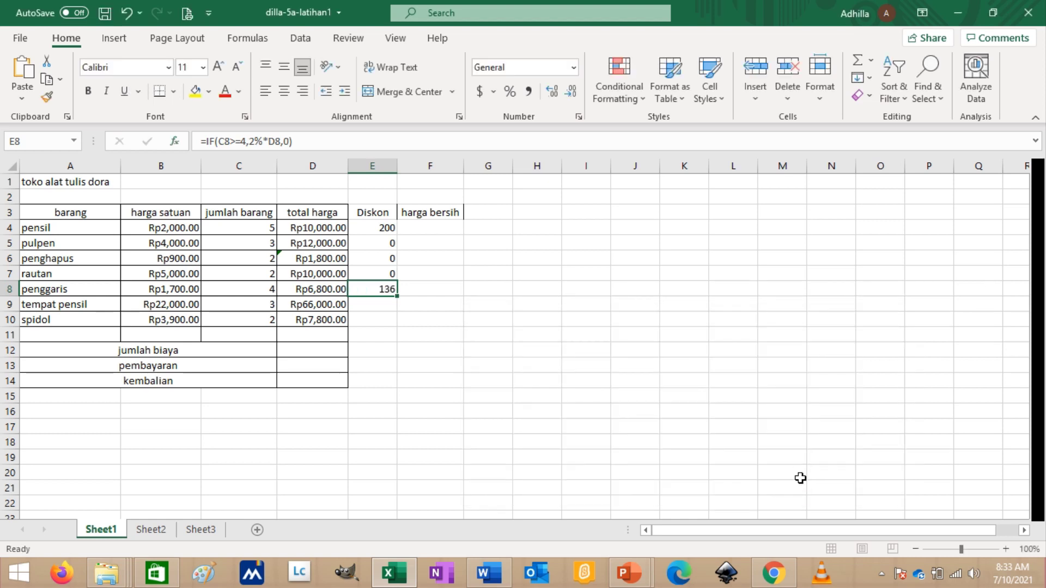
# Insert an IF function in E9 for tempat pensil with logical test C9 and both result values set to 0
pyautogui.click(388, 302)
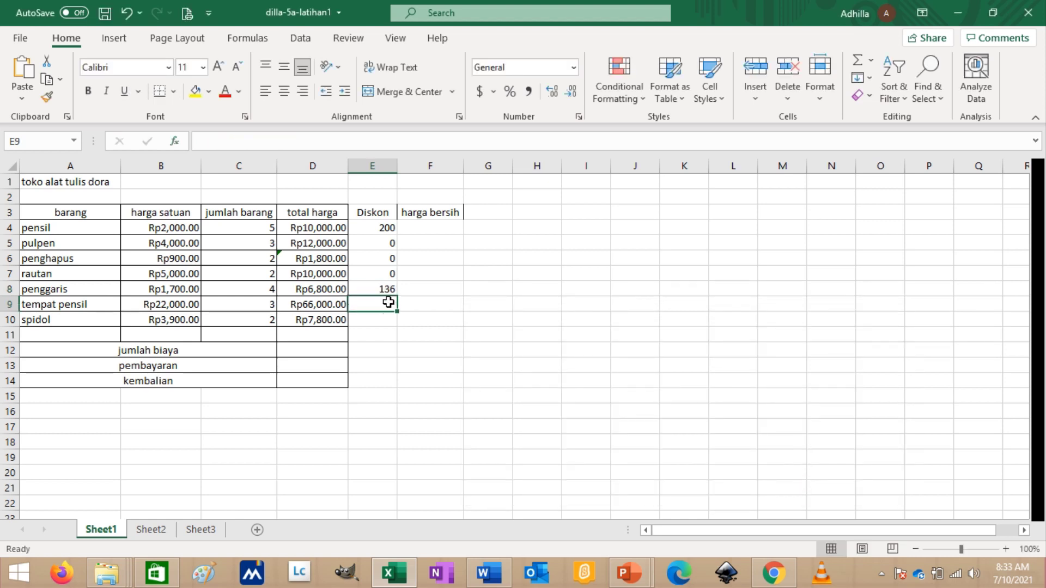
pyautogui.click(174, 140)
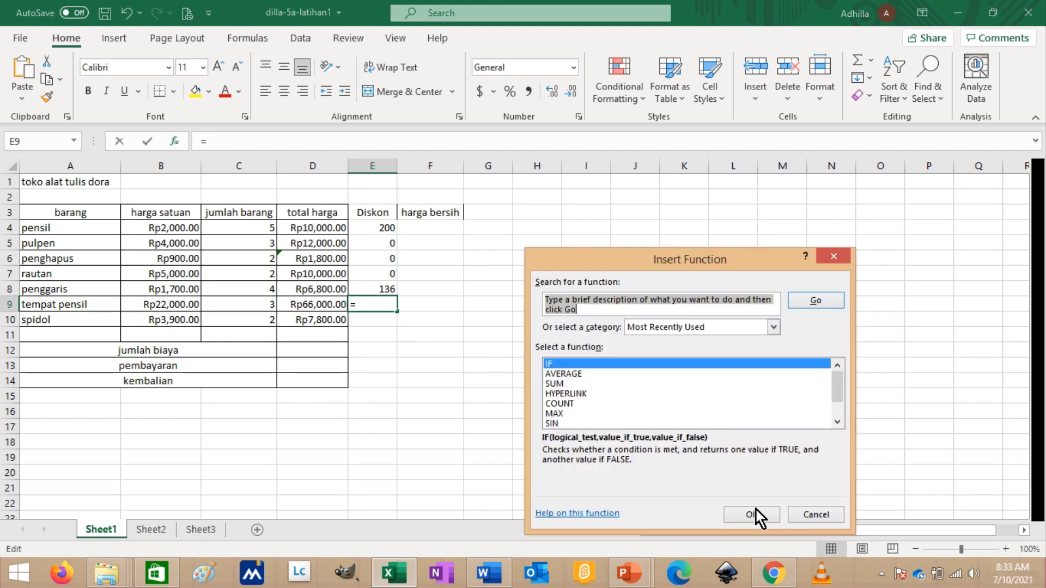
pyautogui.click(750, 514)
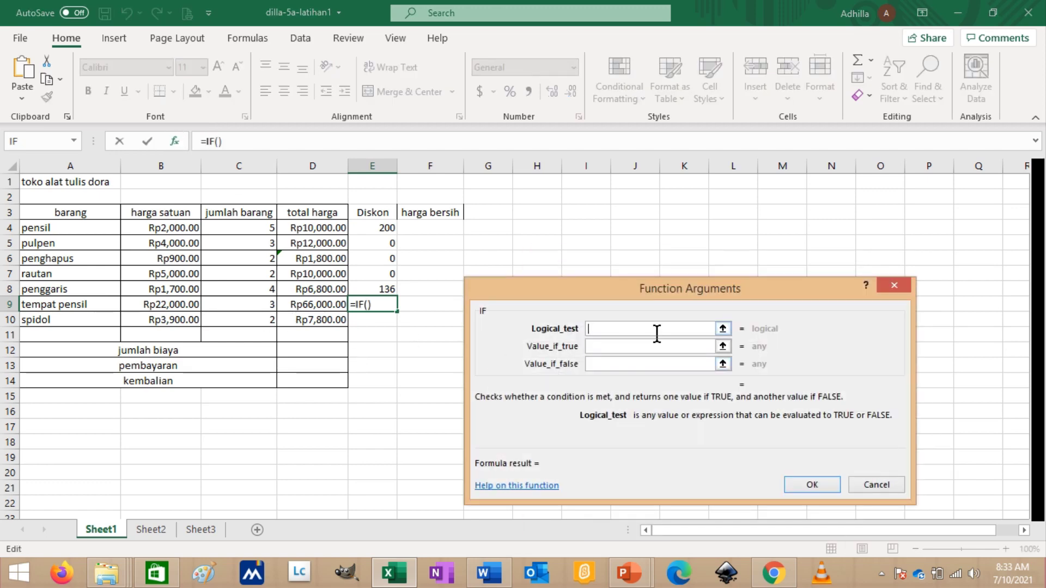
pyautogui.click(276, 306)
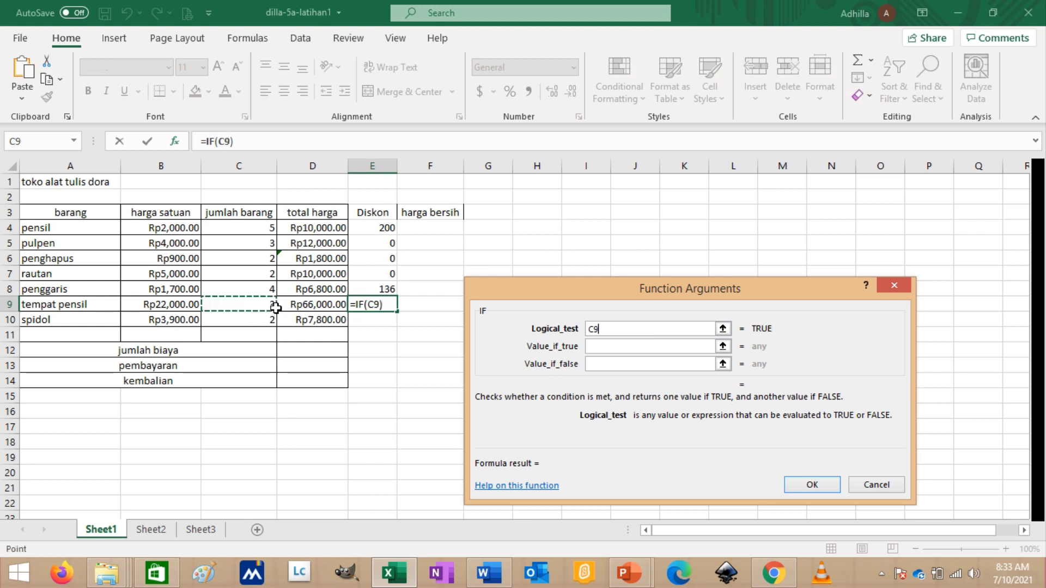
pyautogui.click(656, 345)
pyautogui.write('0')
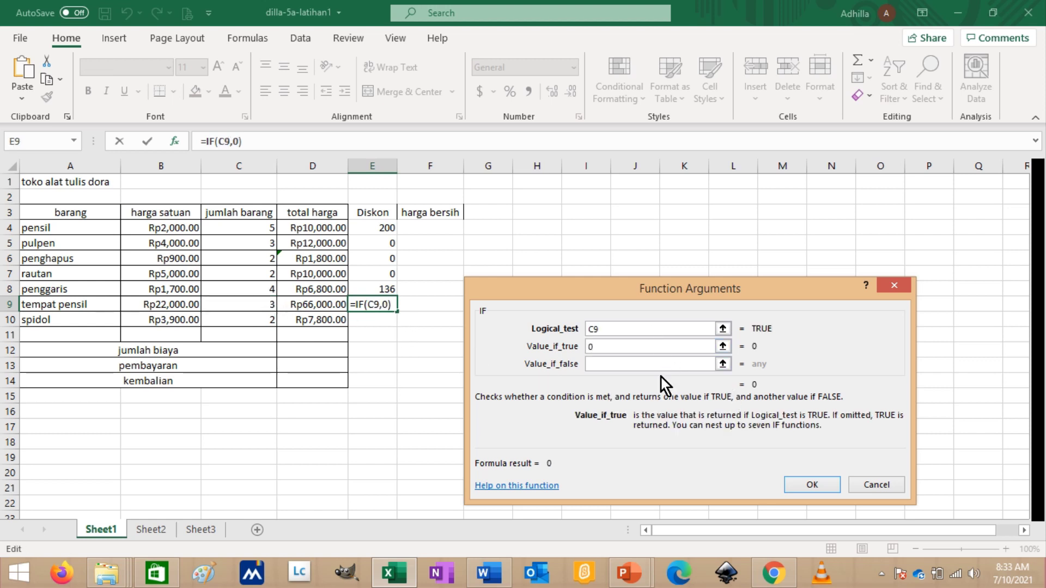
pyautogui.click(662, 366)
pyautogui.write('0')
pyautogui.click(817, 489)
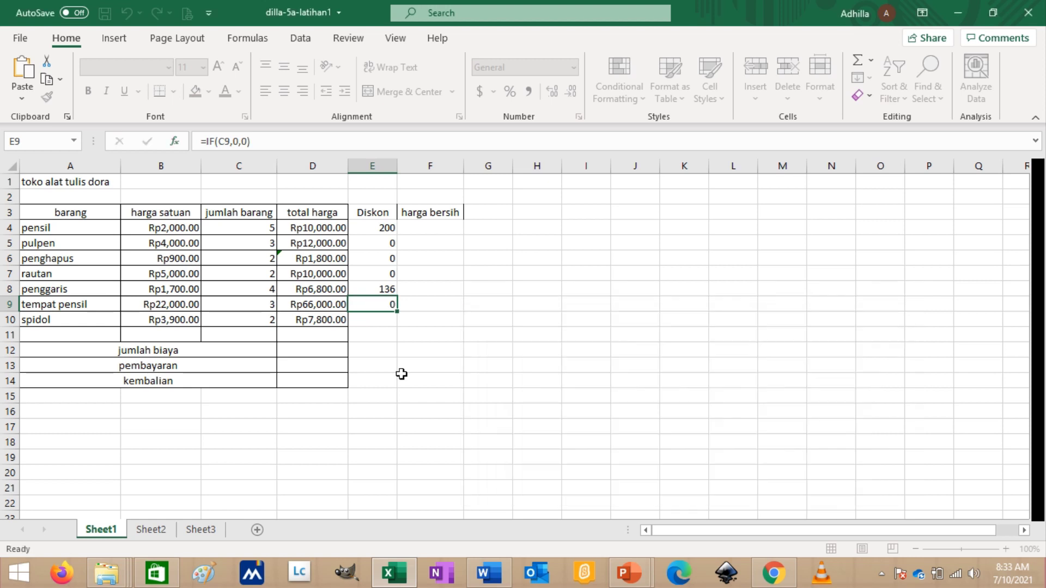
# Insert an IF function in E10 for spidol with logical test C10 and both result values set to 0
pyautogui.click(395, 321)
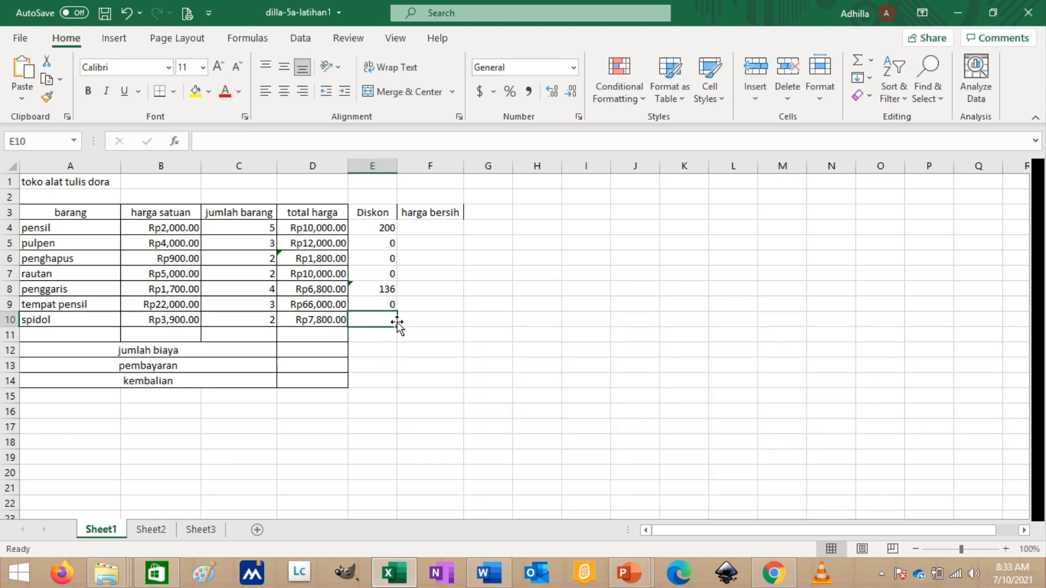
pyautogui.click(175, 142)
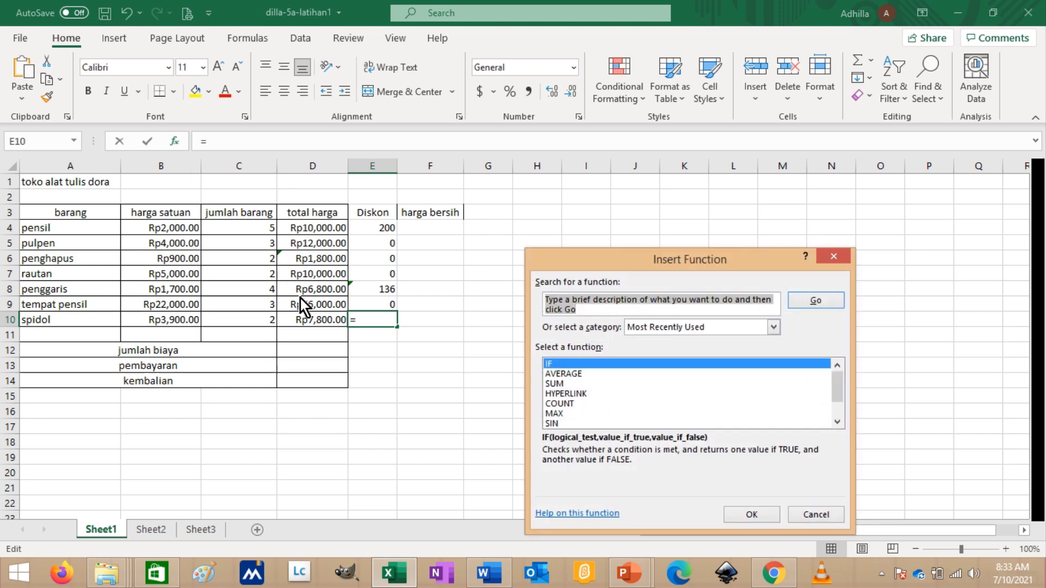
pyautogui.click(744, 513)
pyautogui.click(270, 320)
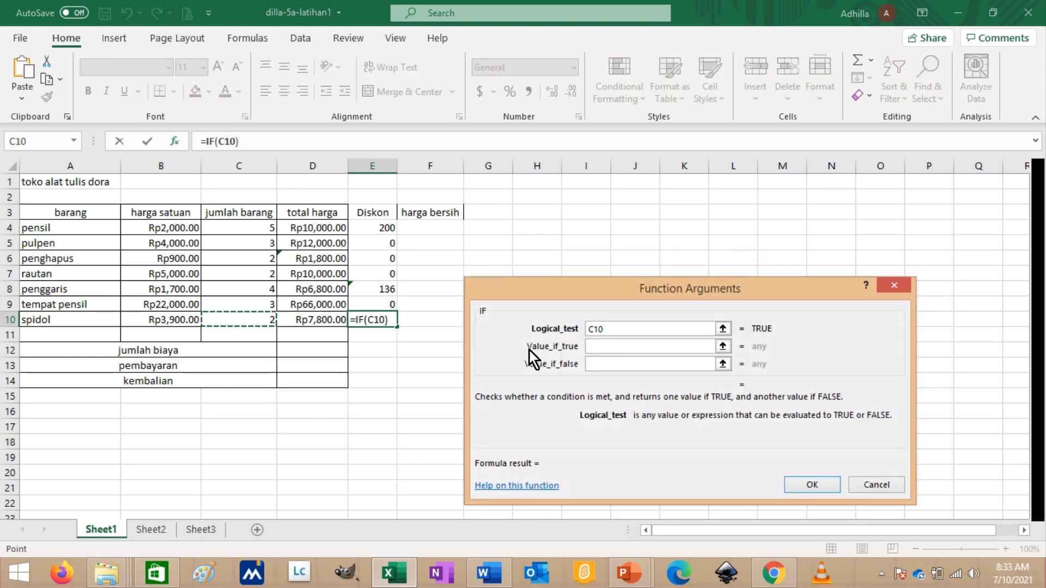
pyautogui.click(602, 346)
pyautogui.write('0')
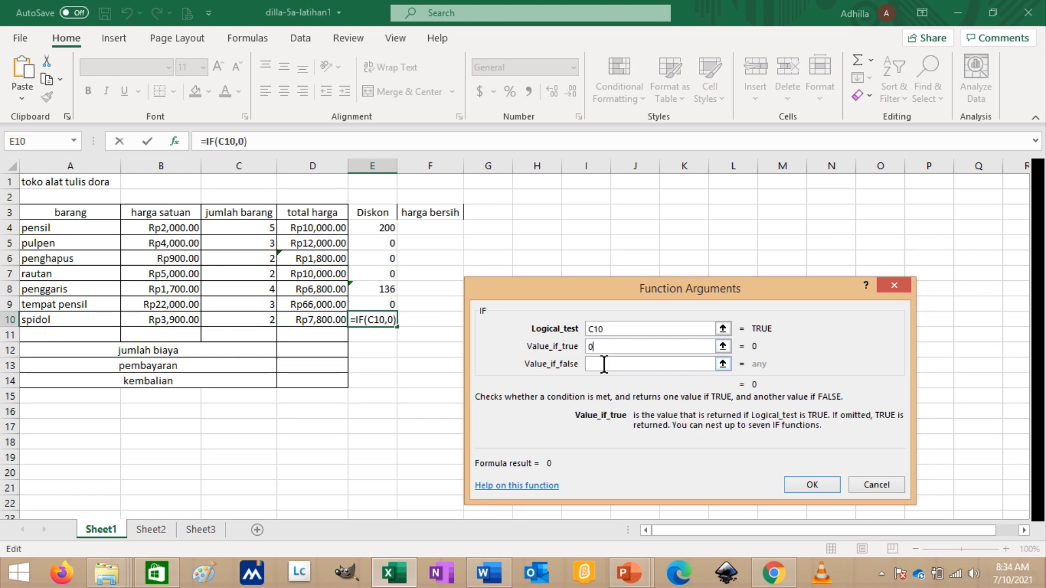
pyautogui.click(602, 363)
pyautogui.write('0')
pyautogui.click(802, 483)
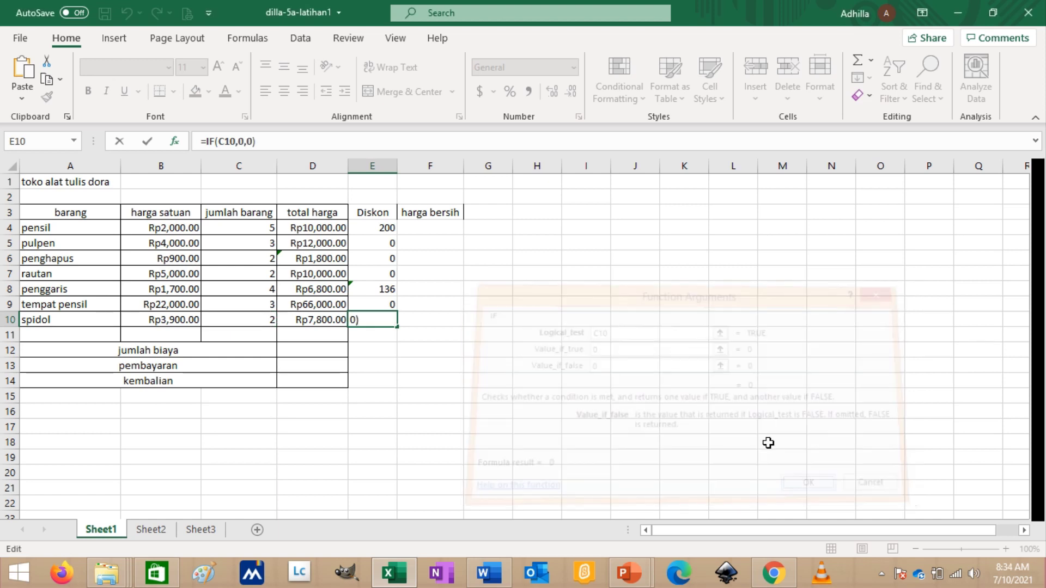
# Calculate the harga bersih for pensil in F4 with the formula =D4-E4
pyautogui.click(442, 229)
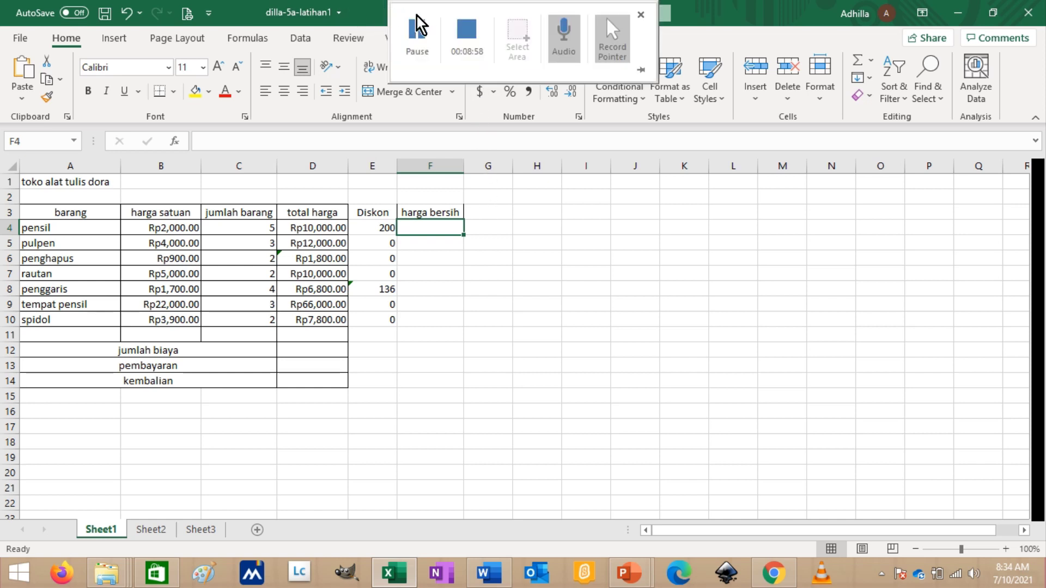
pyautogui.click(416, 30)
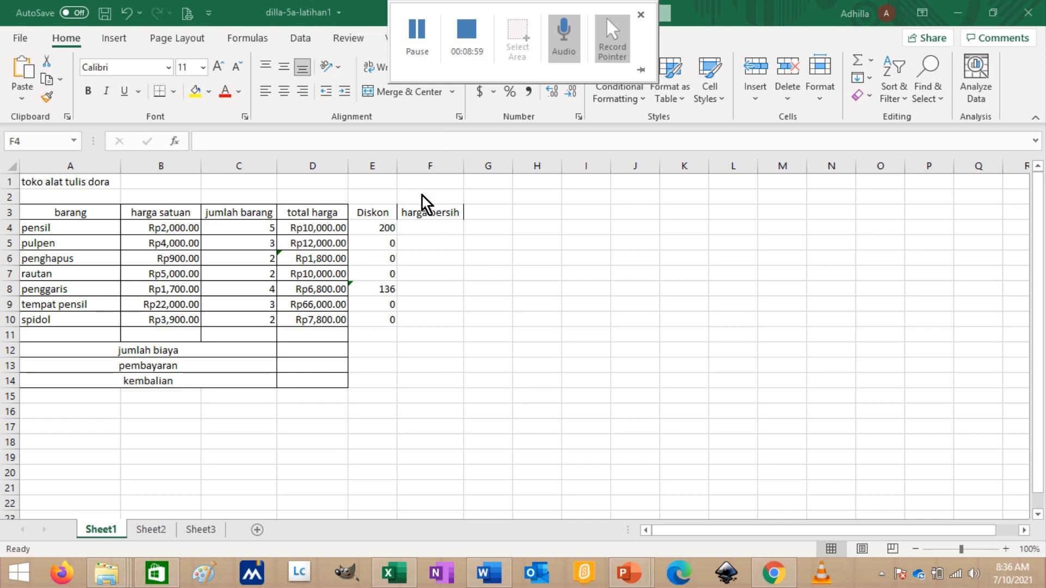
pyautogui.click(430, 226)
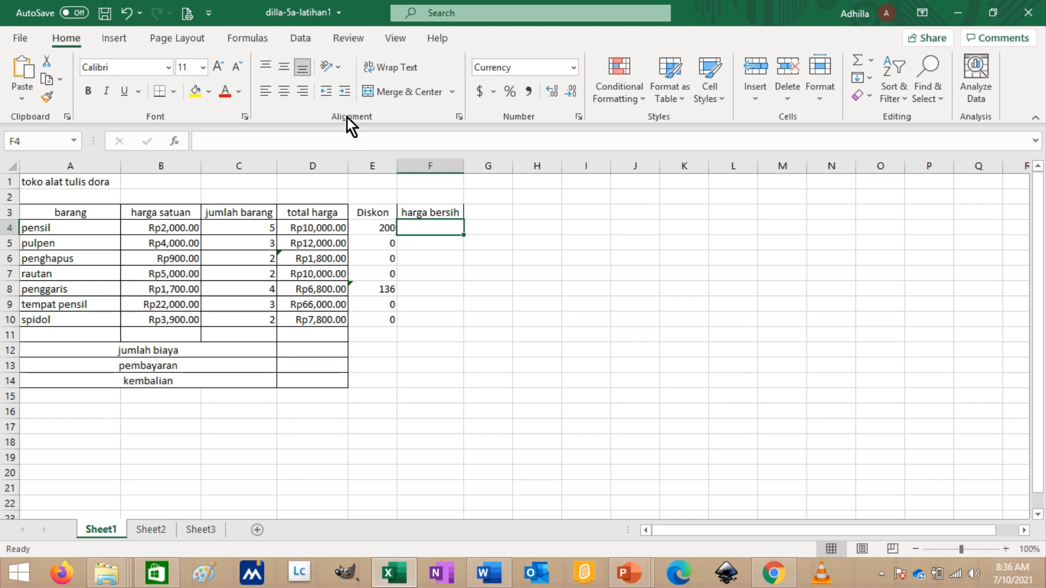
pyautogui.write('=')
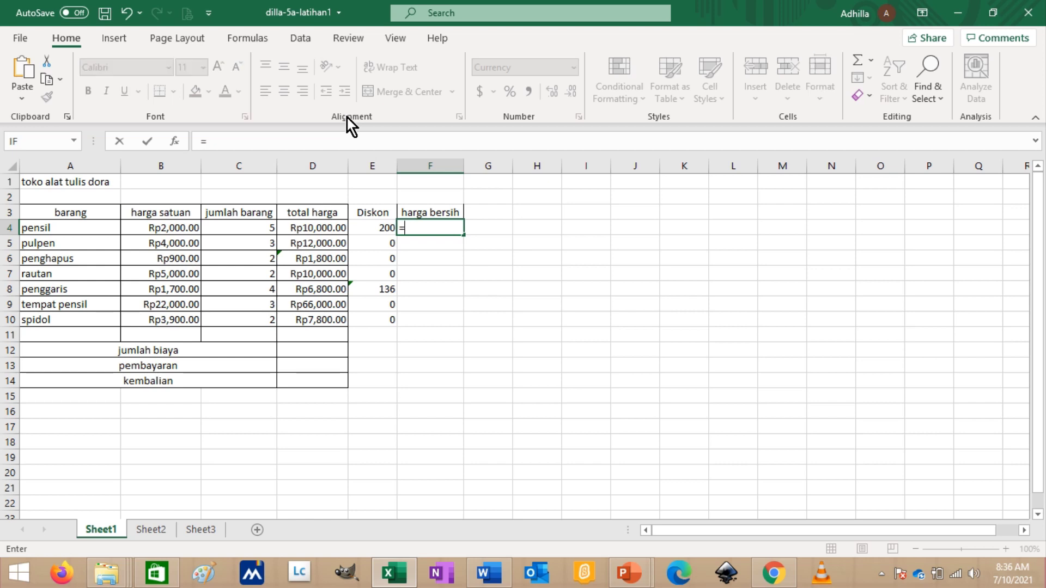
pyautogui.write('D4')
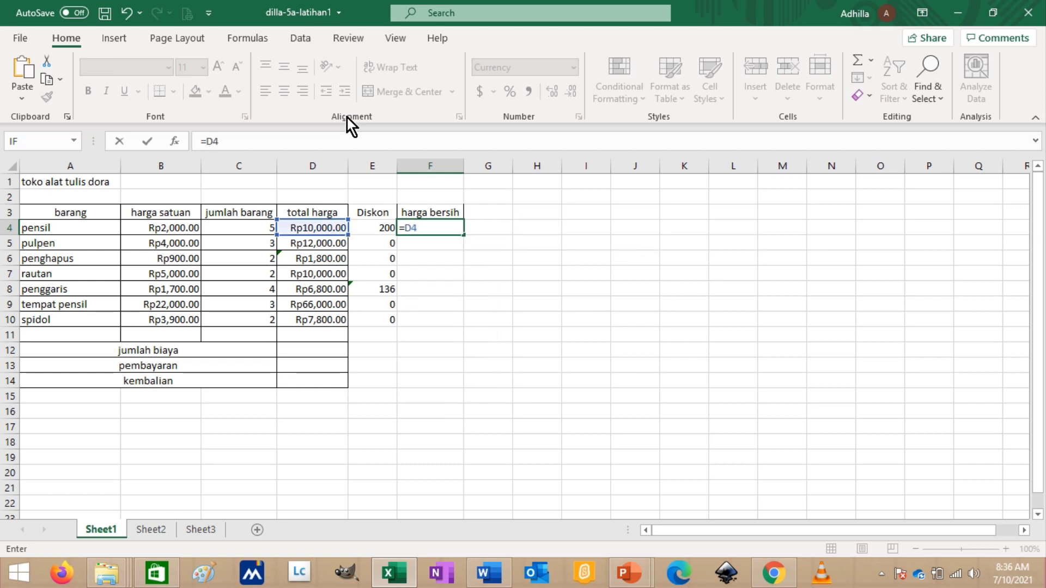
pyautogui.write('-E')
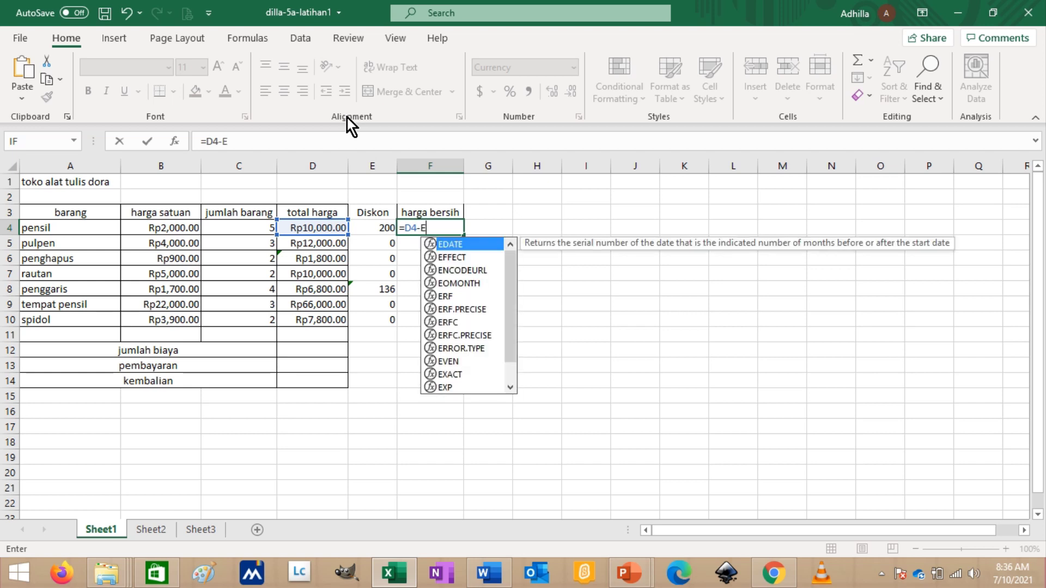
pyautogui.write('4')
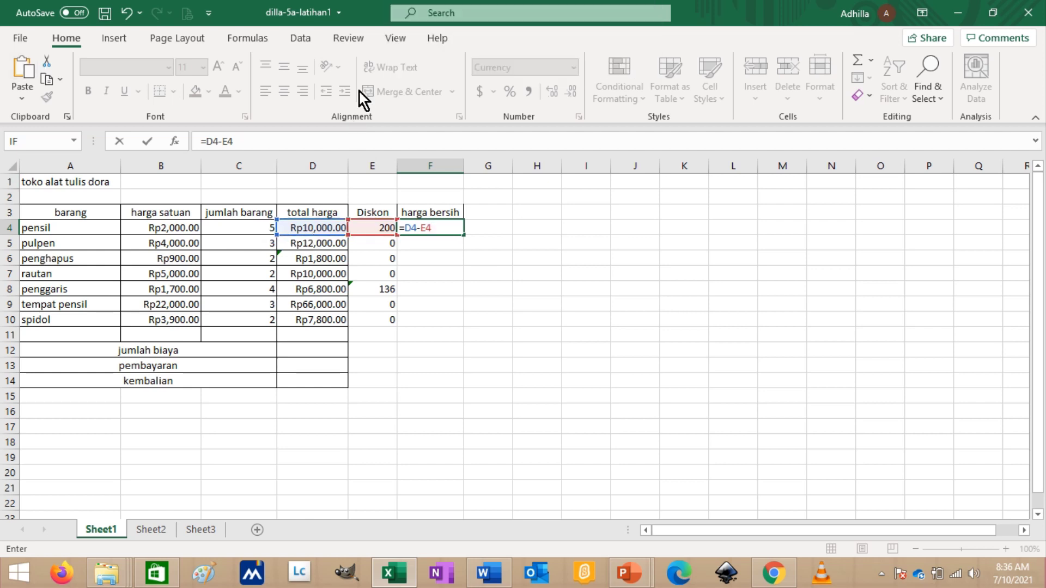
pyautogui.press('Return')
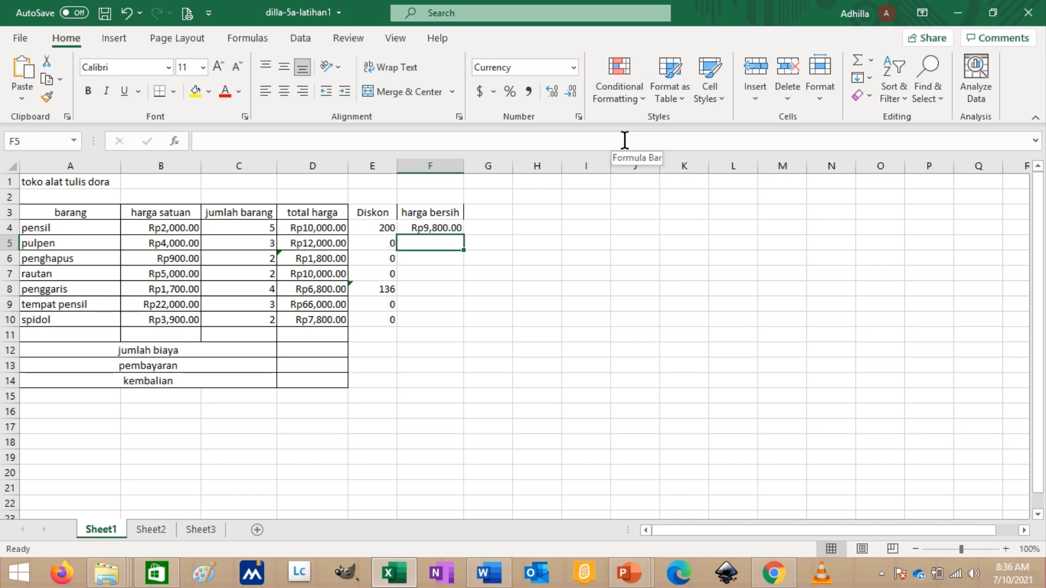
# Calculate the harga bersih for pulpen in F5 with the formula =D5-E5
pyautogui.write('+')
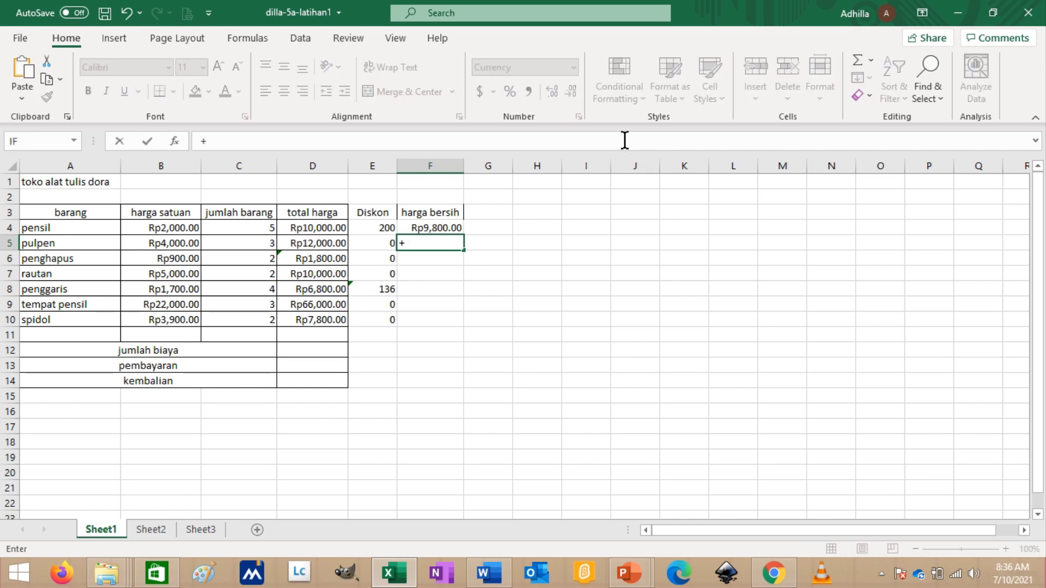
pyautogui.press('BackSpace')
pyautogui.write('=D')
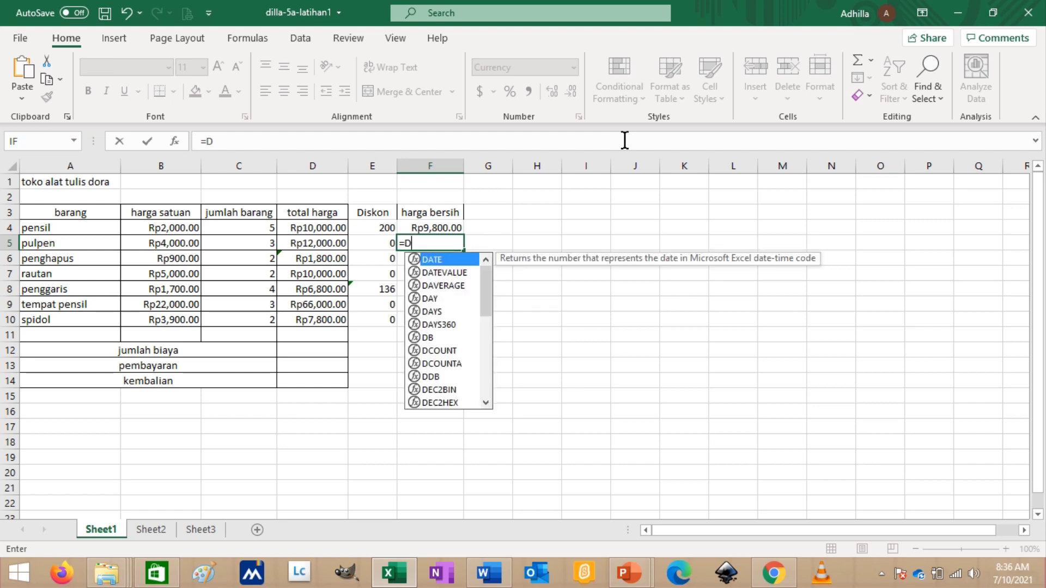
pyautogui.write('5')
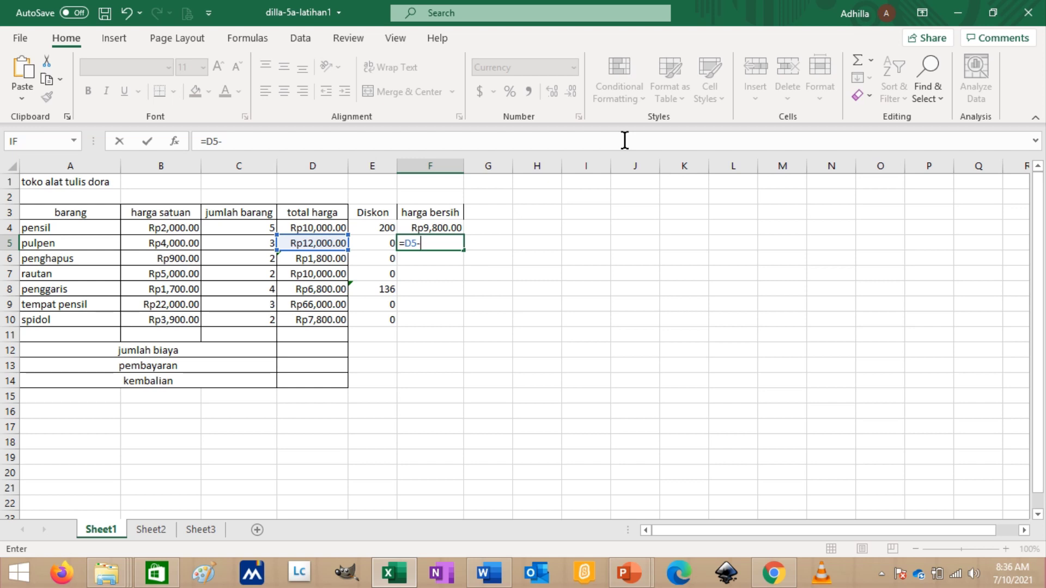
pyautogui.write('-E')
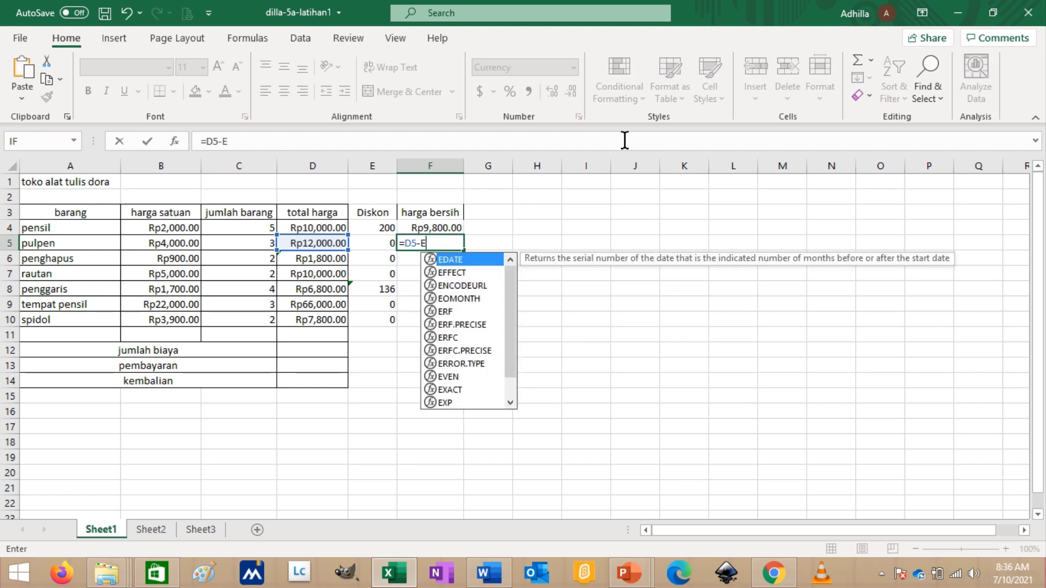
pyautogui.write('5')
pyautogui.press('Return')
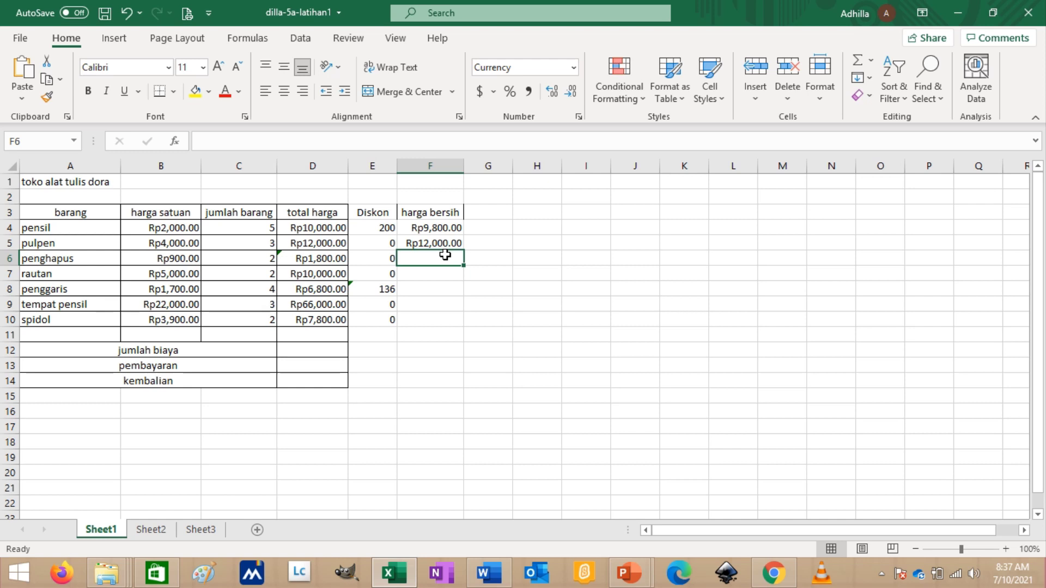
# Calculate the harga bersih for penghapus in F6 with the formula =D6-E6
pyautogui.write('=D')
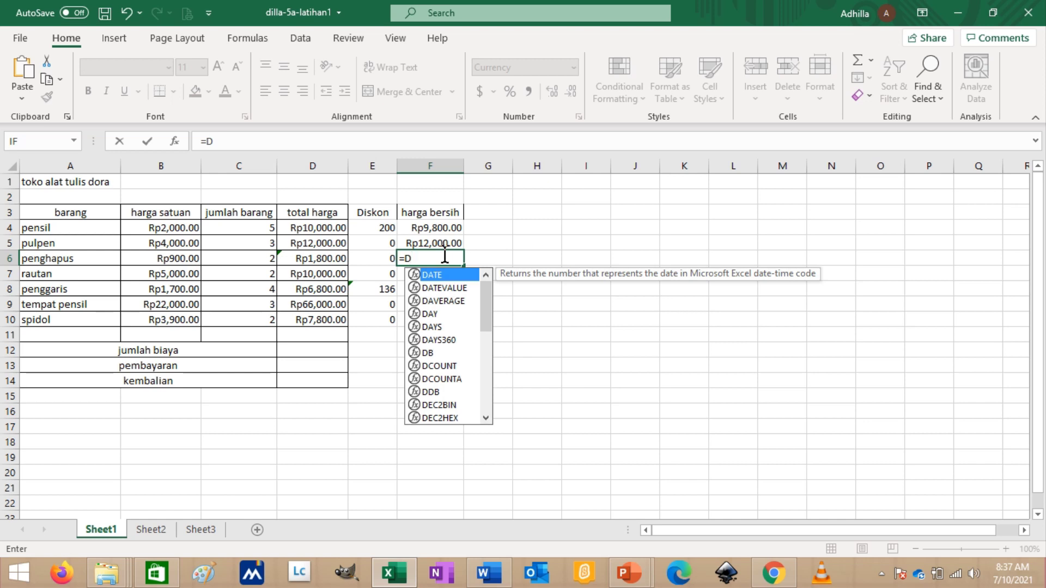
pyautogui.write('6-E')
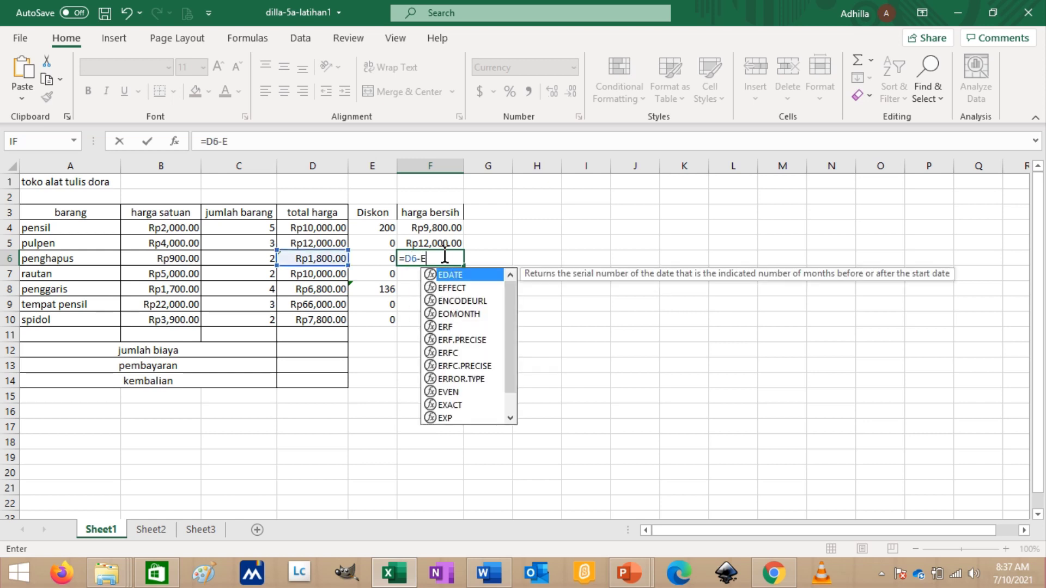
pyautogui.write('6')
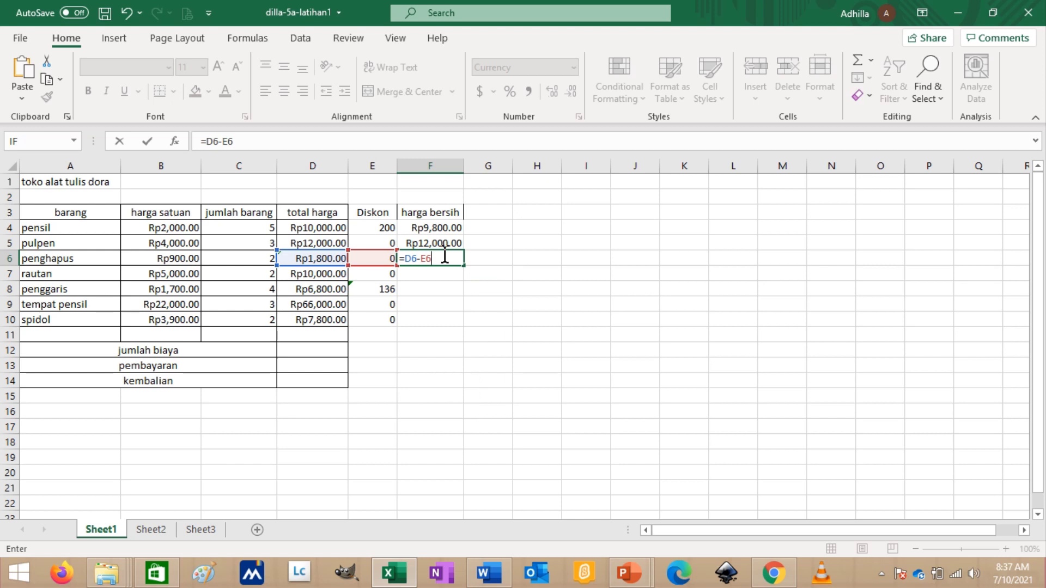
pyautogui.press('Return')
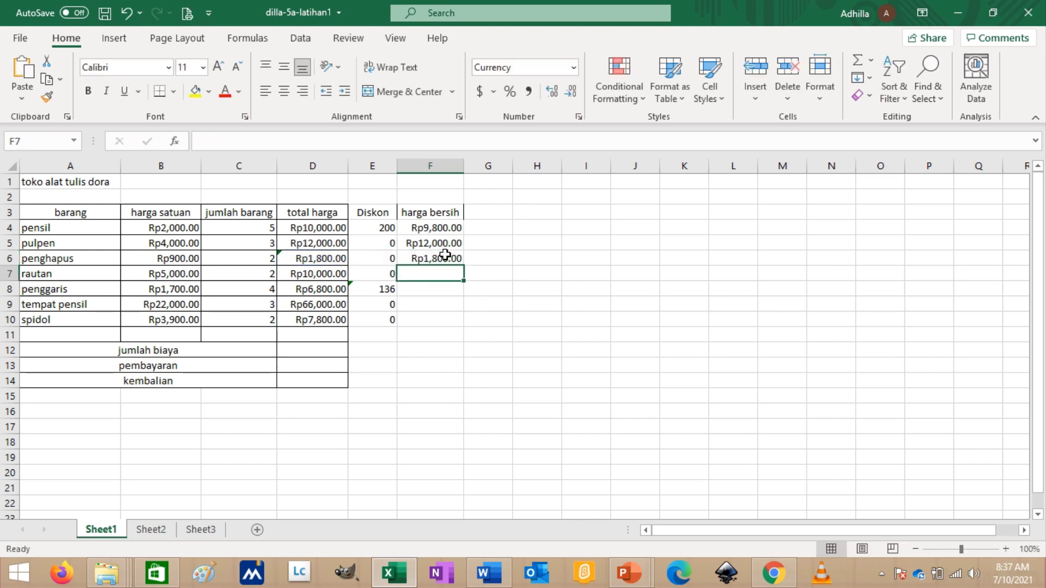
# Calculate the harga bersih for rautan in F7 with the formula =D7-E7
pyautogui.write('+')
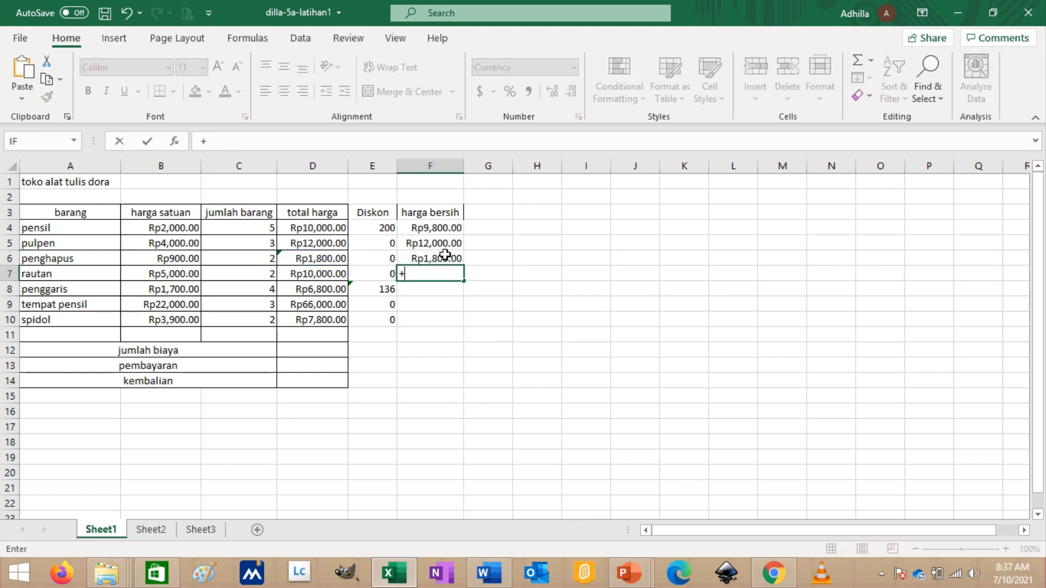
pyautogui.press('Escape')
pyautogui.write('=D')
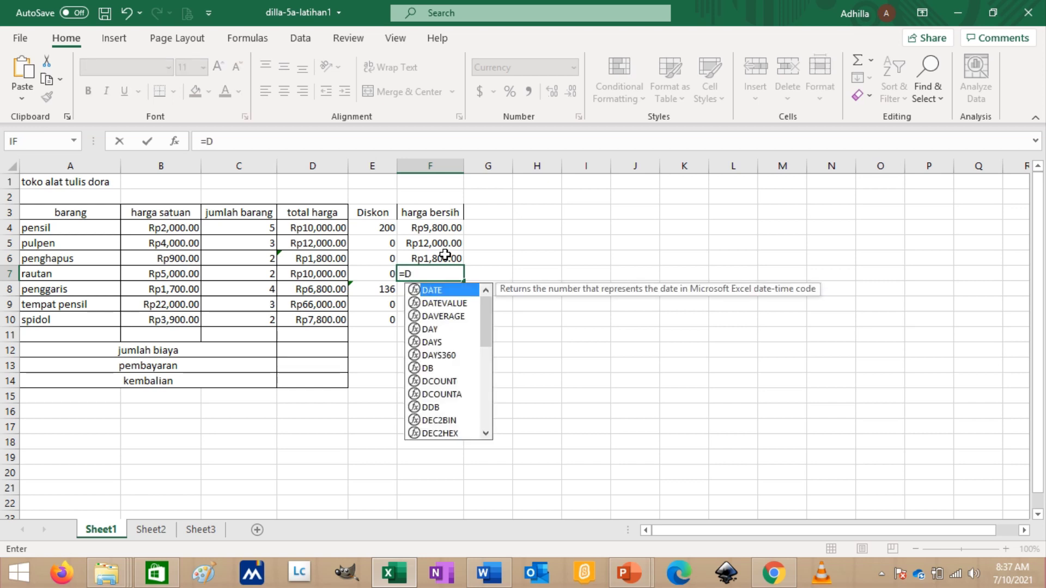
pyautogui.write('7-')
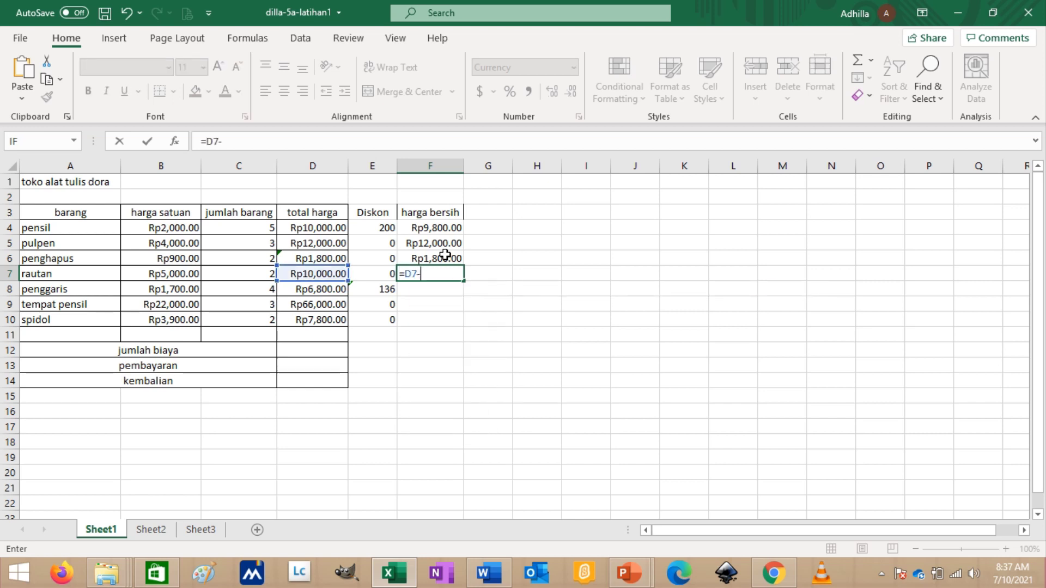
pyautogui.write('E7')
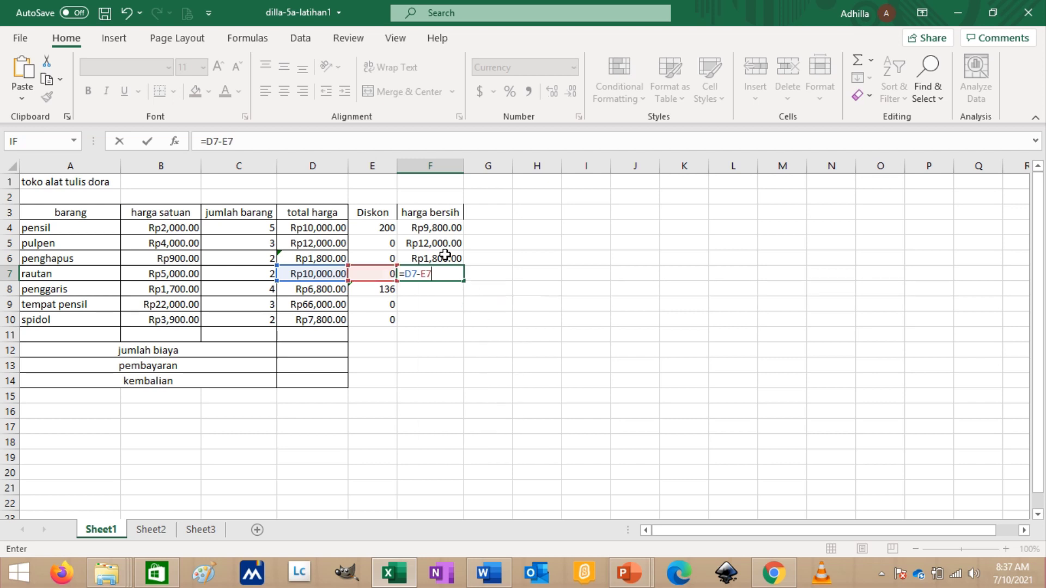
pyautogui.press('Return')
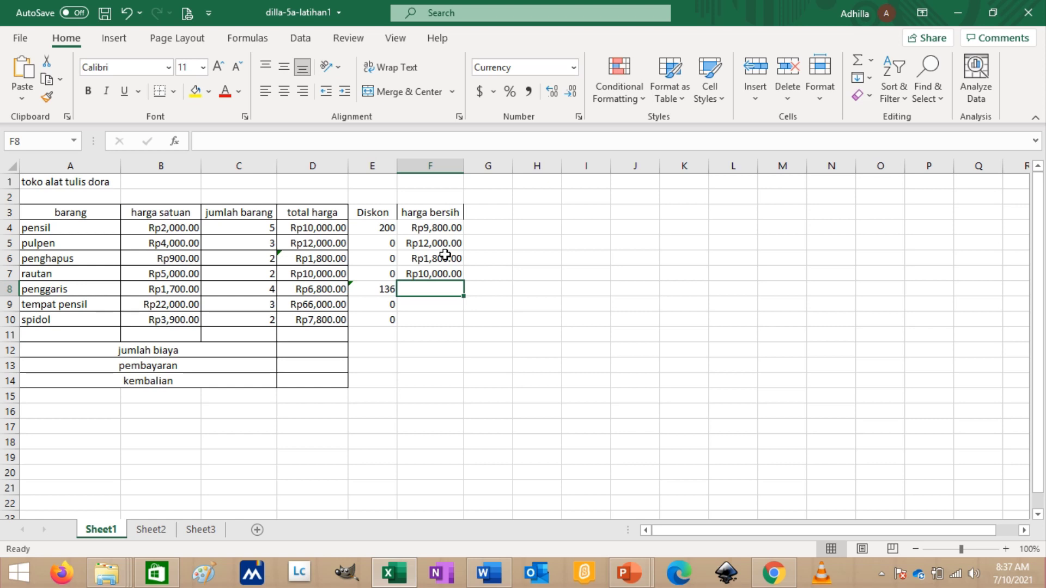
# Calculate the harga bersih for penggaris in F8 with the formula =D8-E8
pyautogui.write('=')
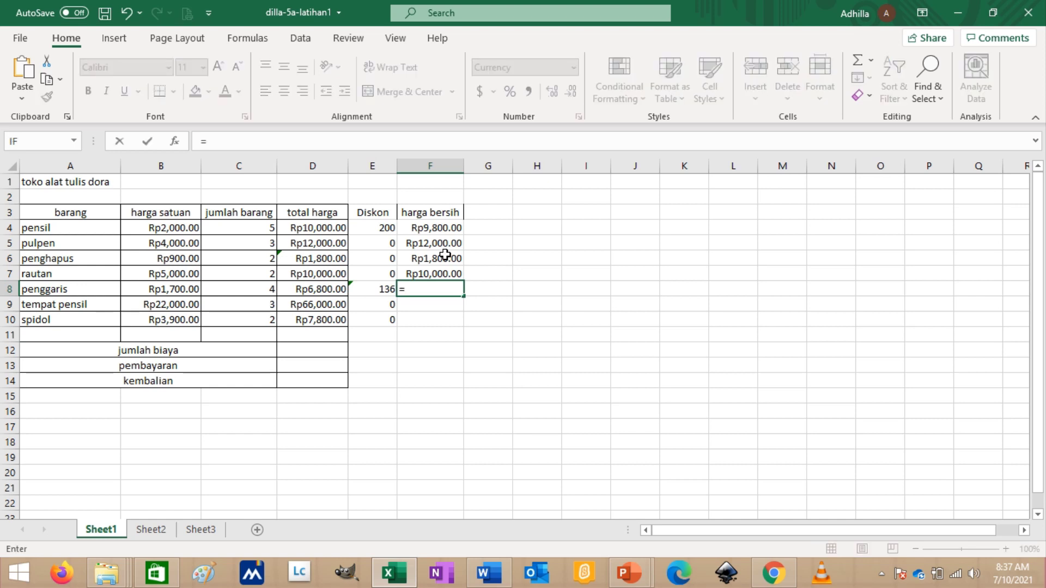
pyautogui.write('D')
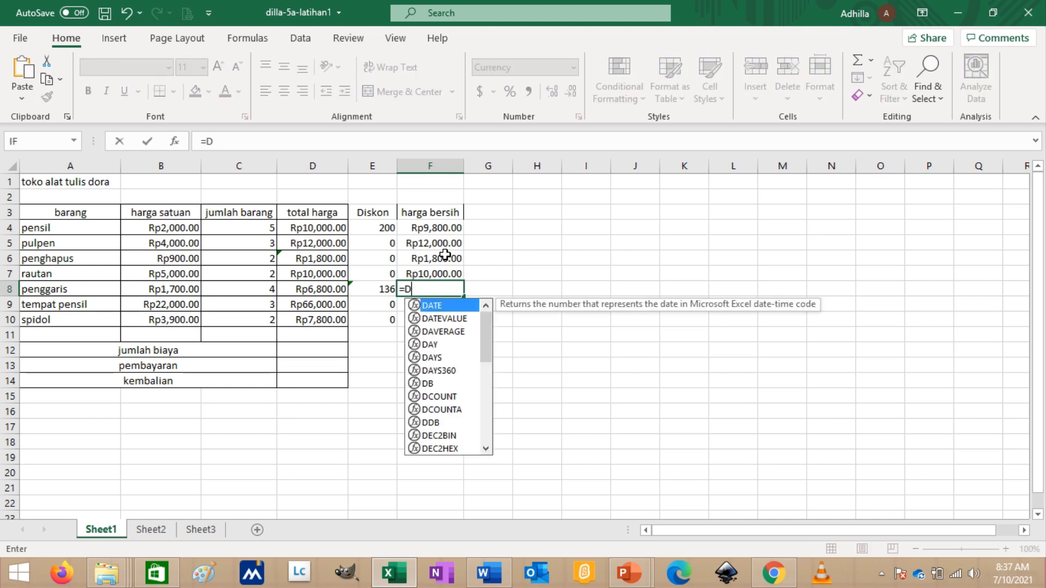
pyautogui.write('8-')
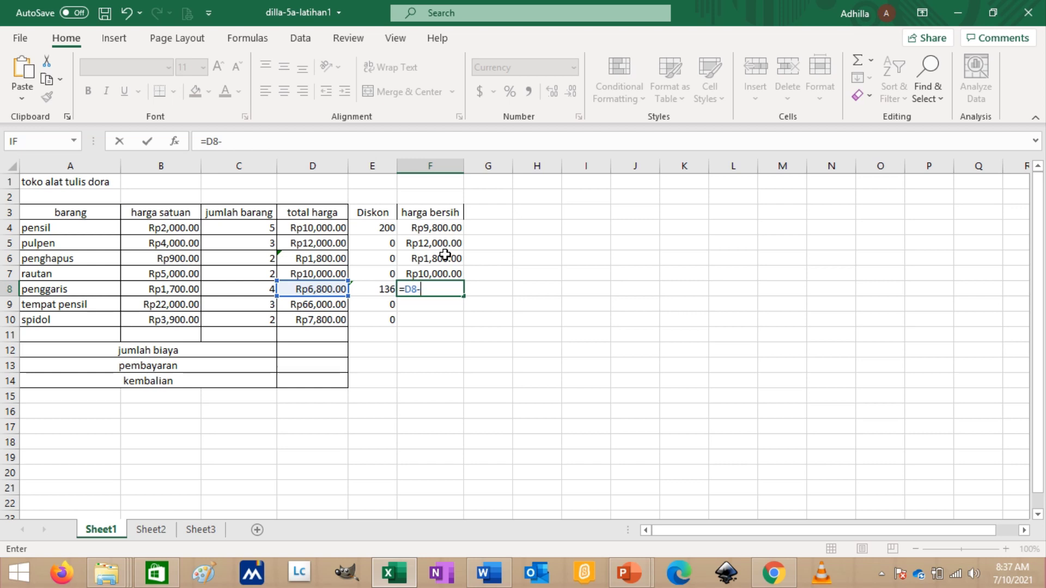
pyautogui.write('E8')
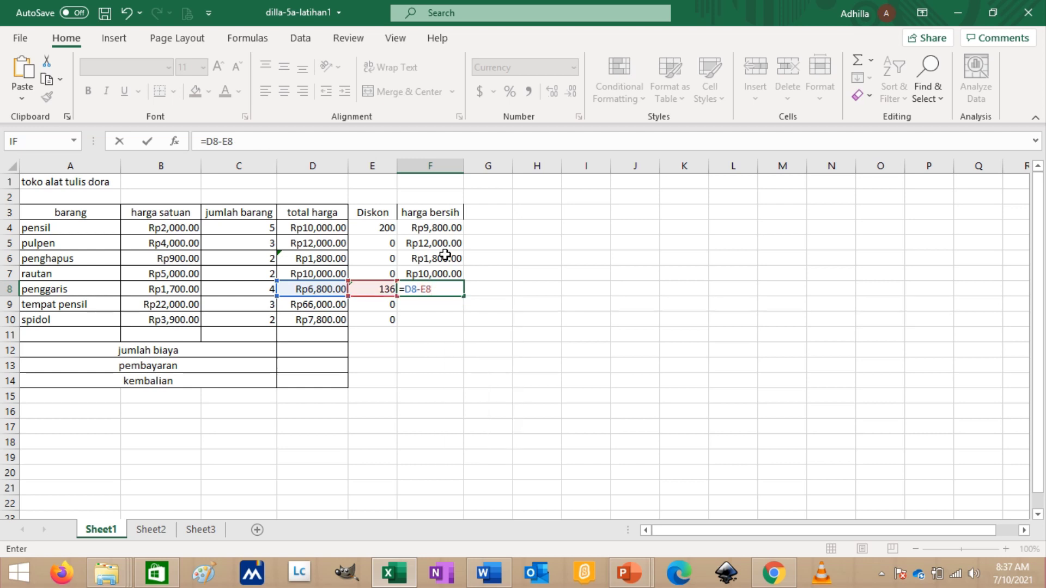
pyautogui.press('Return')
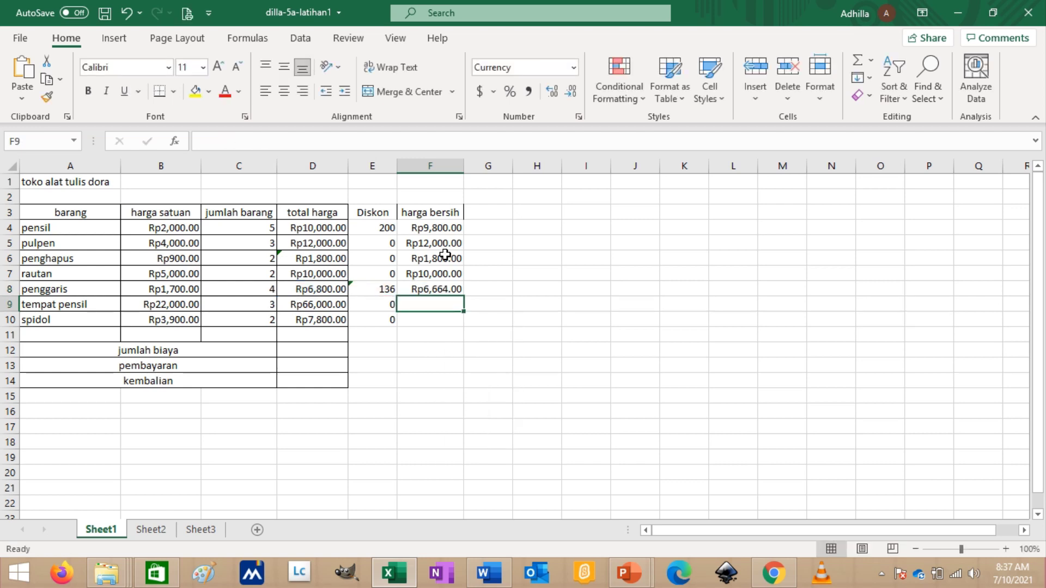
# Calculate the harga bersih for tempat pensil in F9 with the formula =D9-E9
pyautogui.write('=')
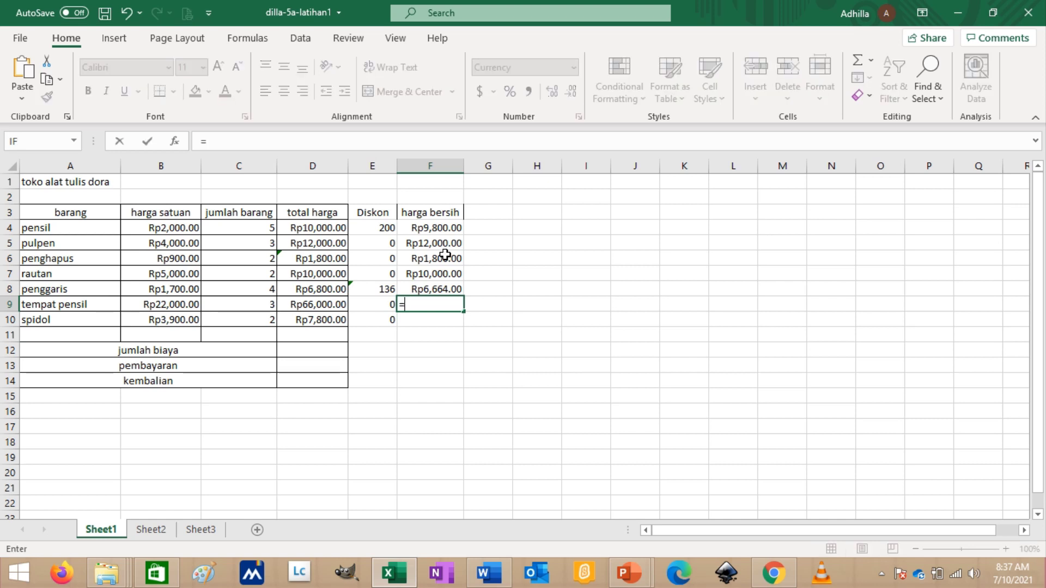
pyautogui.write('d')
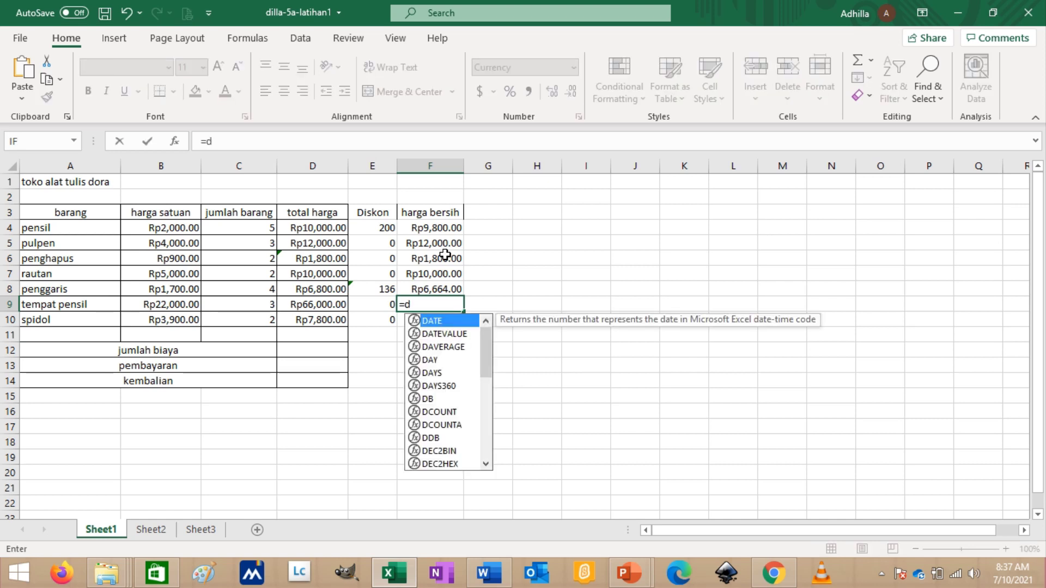
pyautogui.press('BackSpace')
pyautogui.write('D9')
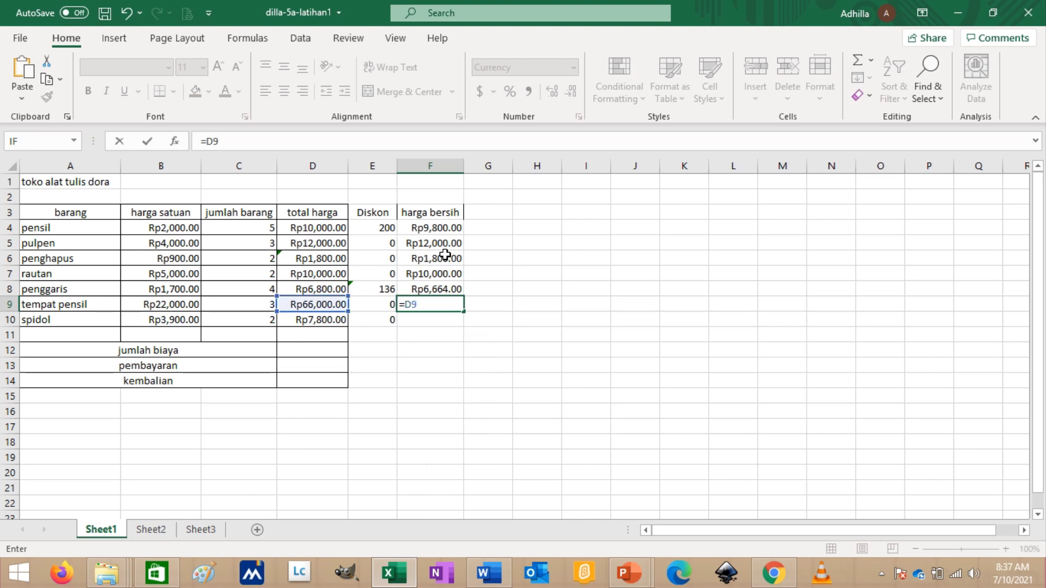
pyautogui.write('-E9')
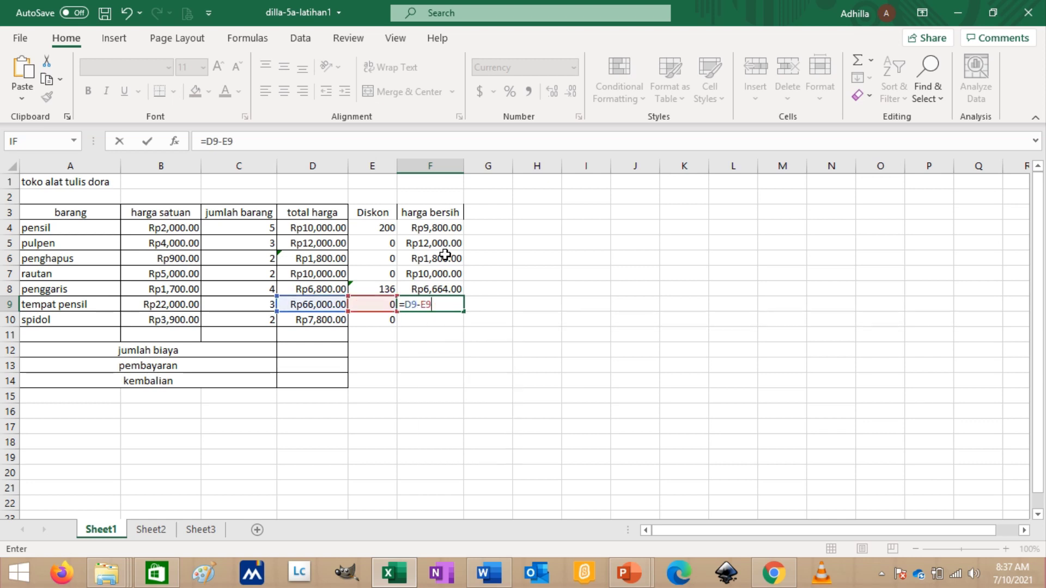
pyautogui.press('Return')
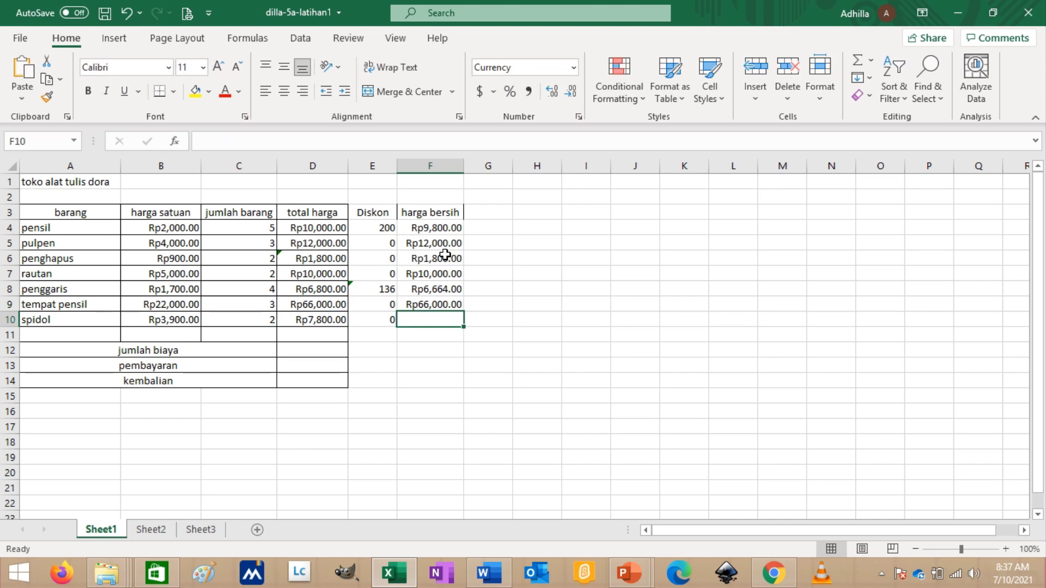
# Calculate the harga bersih for spidol in F10 with the formula =D10-E10
pyautogui.write('=')
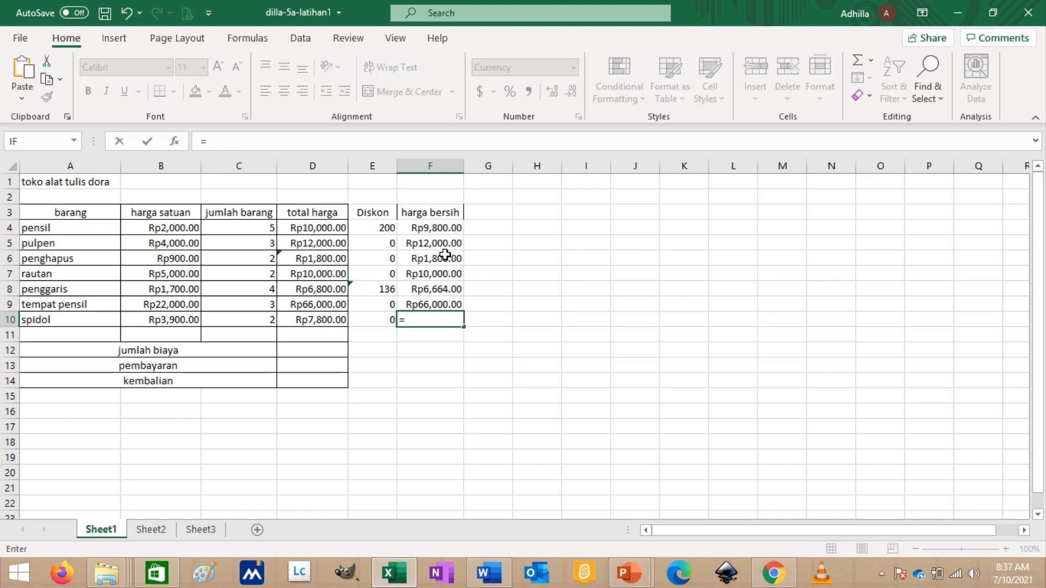
pyautogui.write('D10')
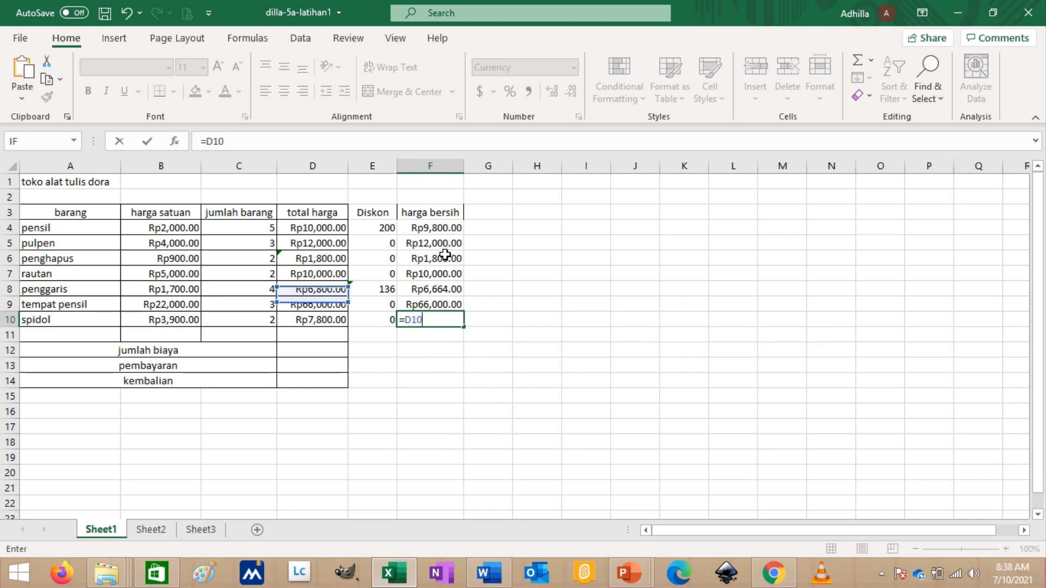
pyautogui.write('-E10')
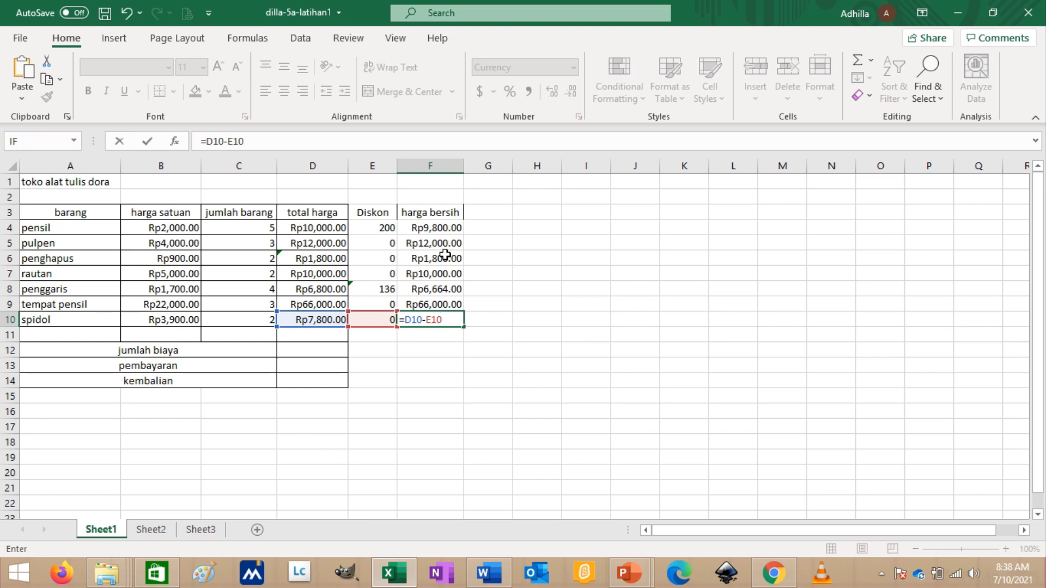
pyautogui.press('Return')
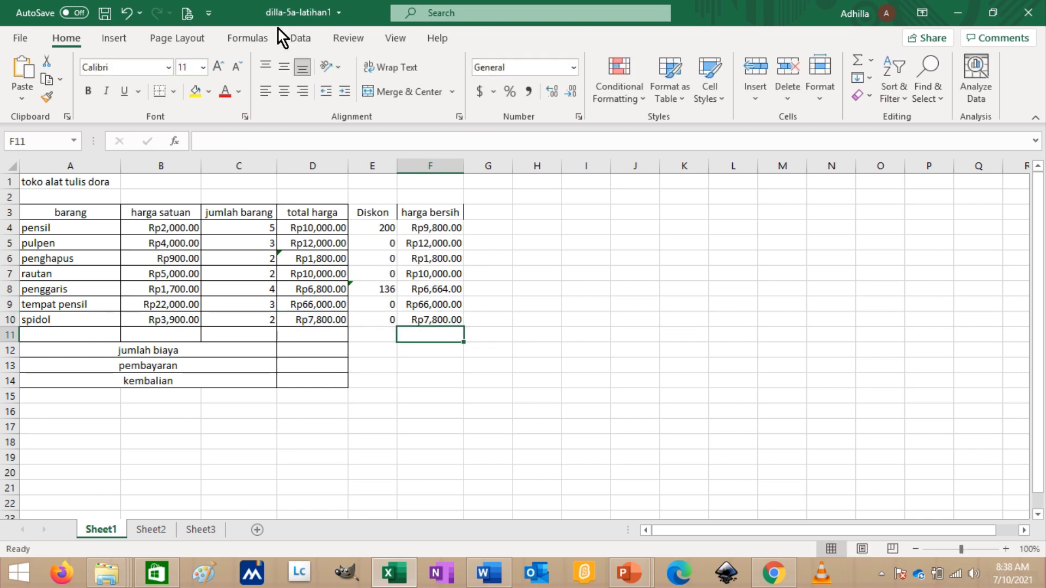
pyautogui.moveTo(203, 10)
pyautogui.click(409, 30)
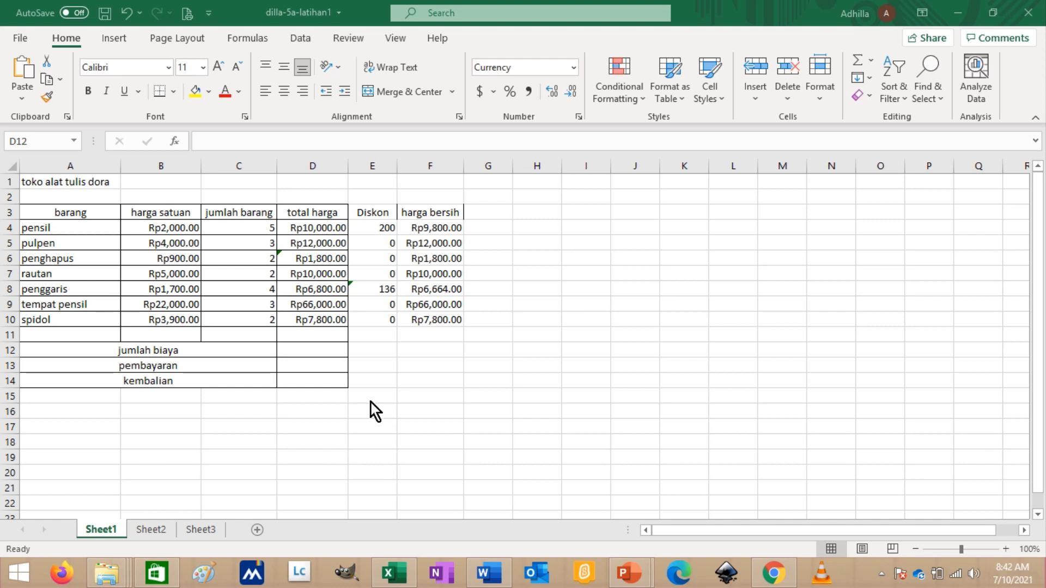
# Enter 130000 as the pembayaran amount in D13
pyautogui.click(307, 366)
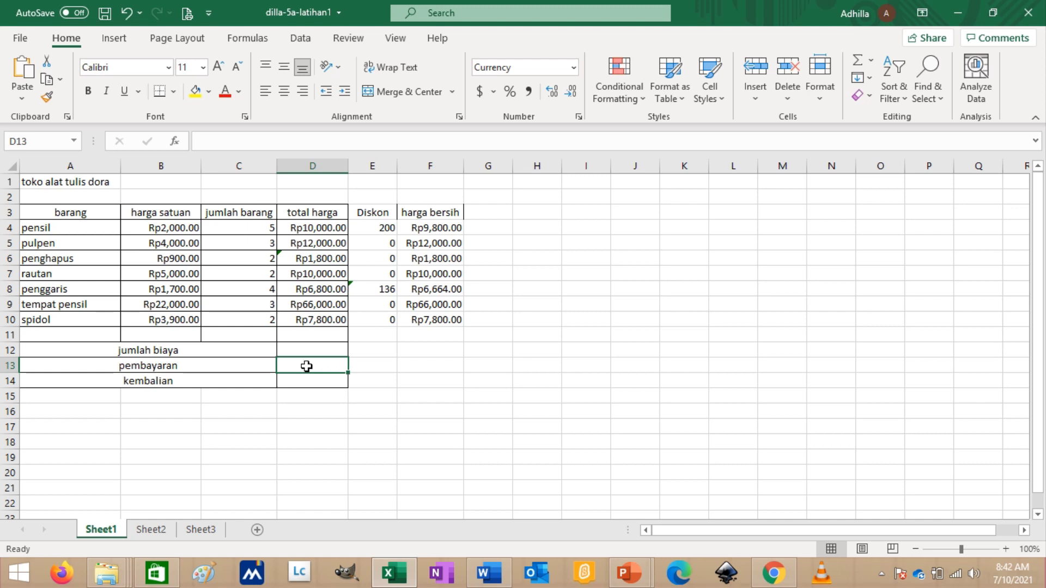
pyautogui.write('13')
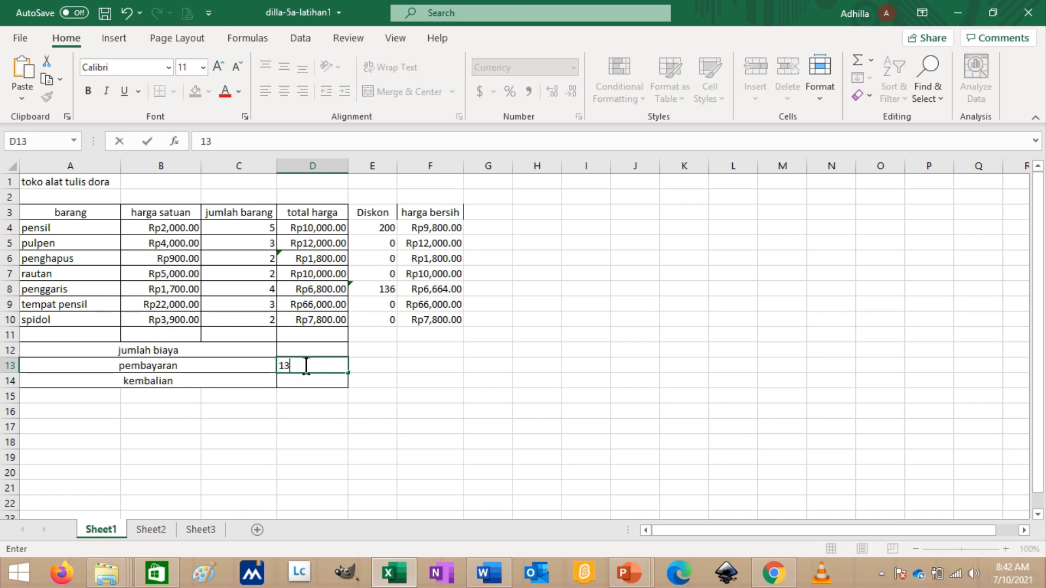
pyautogui.write('0000')
# Calculate the jumlah biaya in D12 by totalling the harga bersih column with =SUM(F4:F10)
pyautogui.click(330, 348)
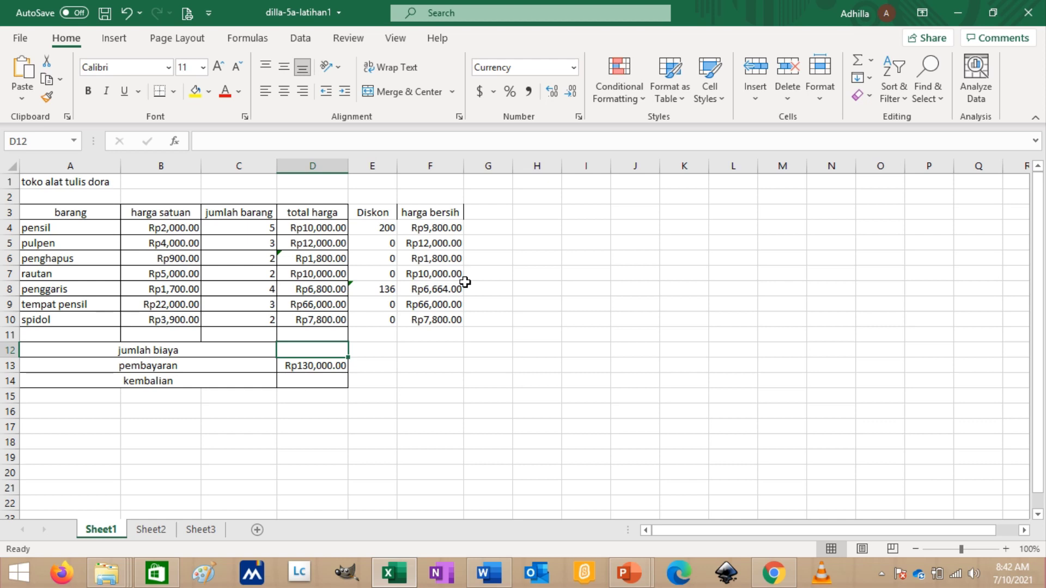
pyautogui.write('=')
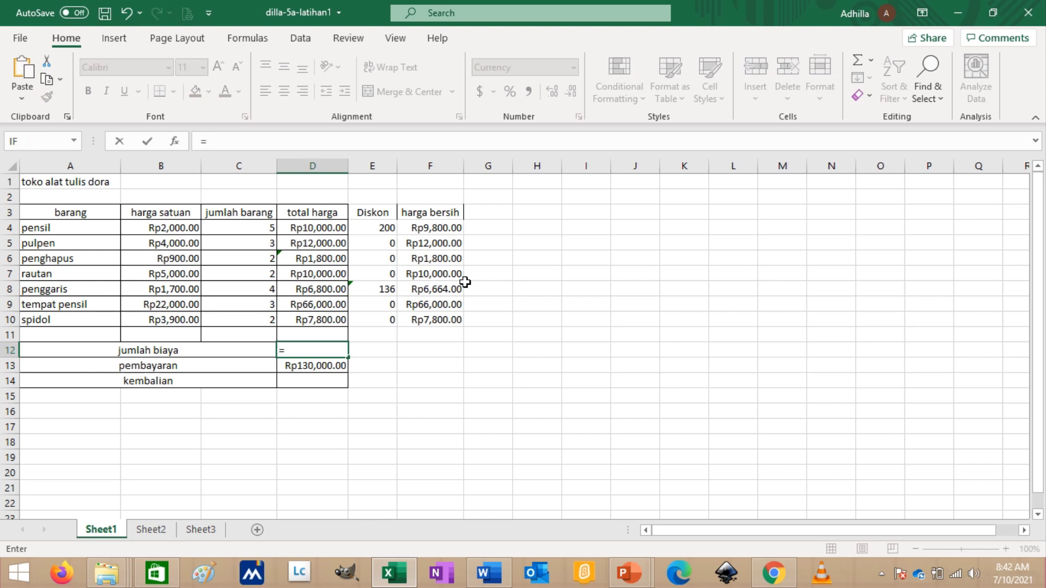
pyautogui.write('SUM')
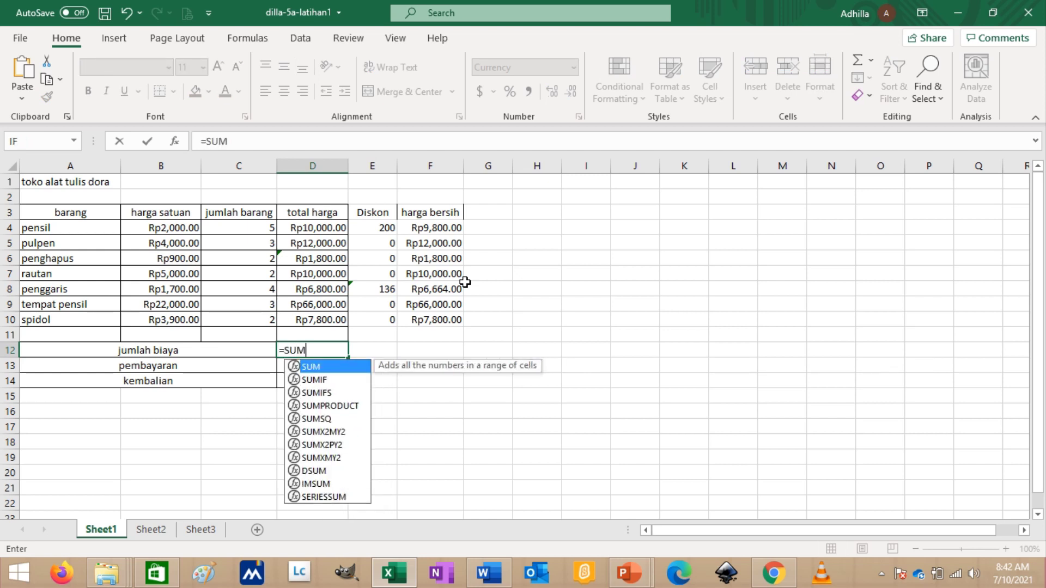
pyautogui.write('(')
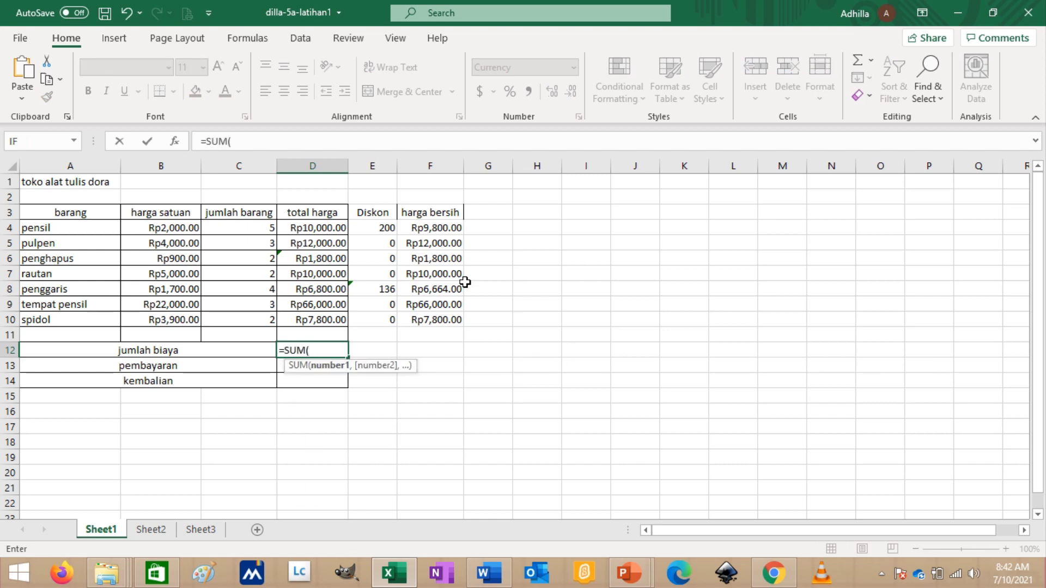
pyautogui.write('F')
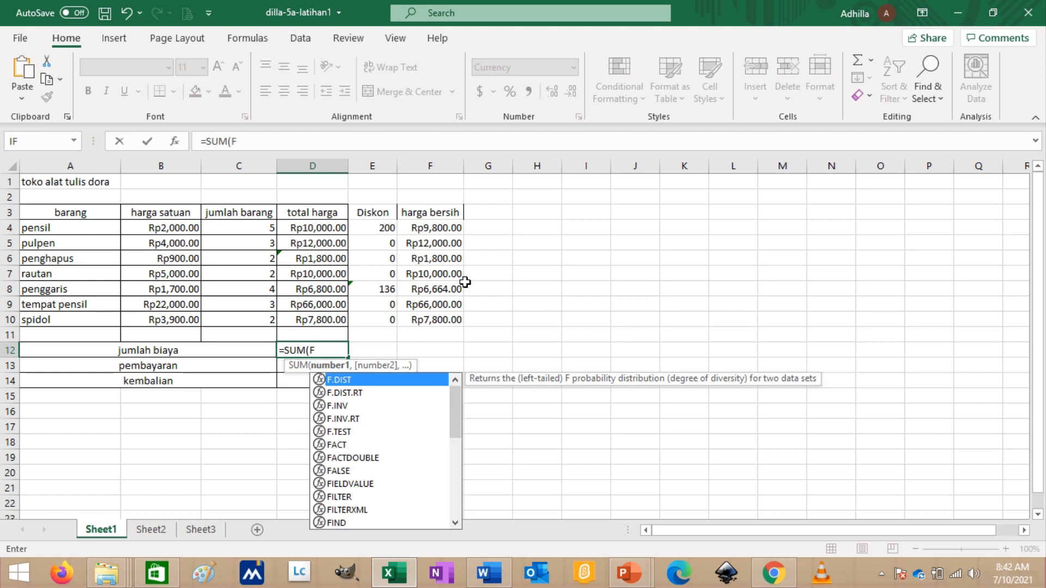
pyautogui.write('4')
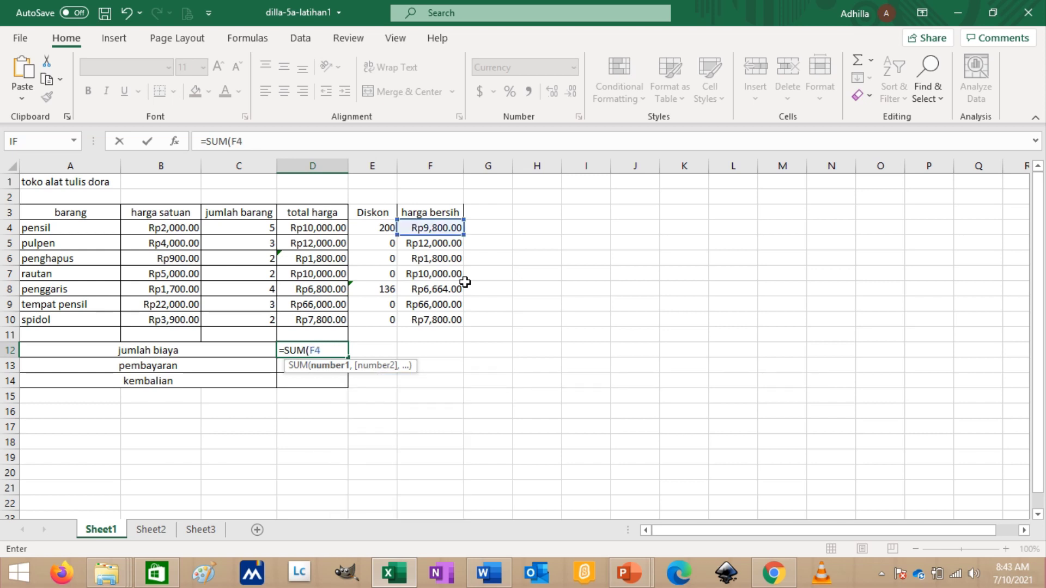
pyautogui.write(':F')
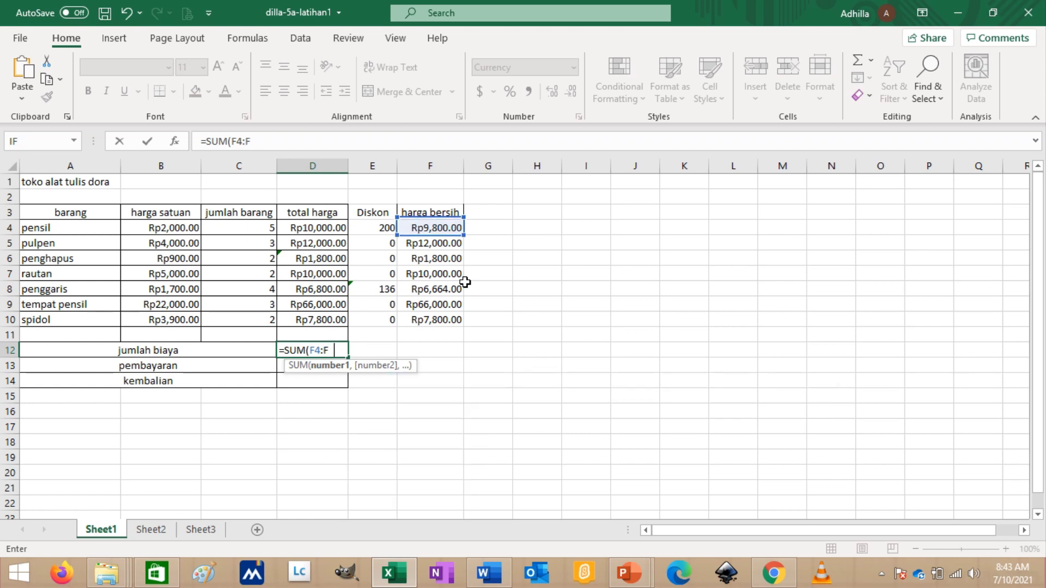
pyautogui.write('10')
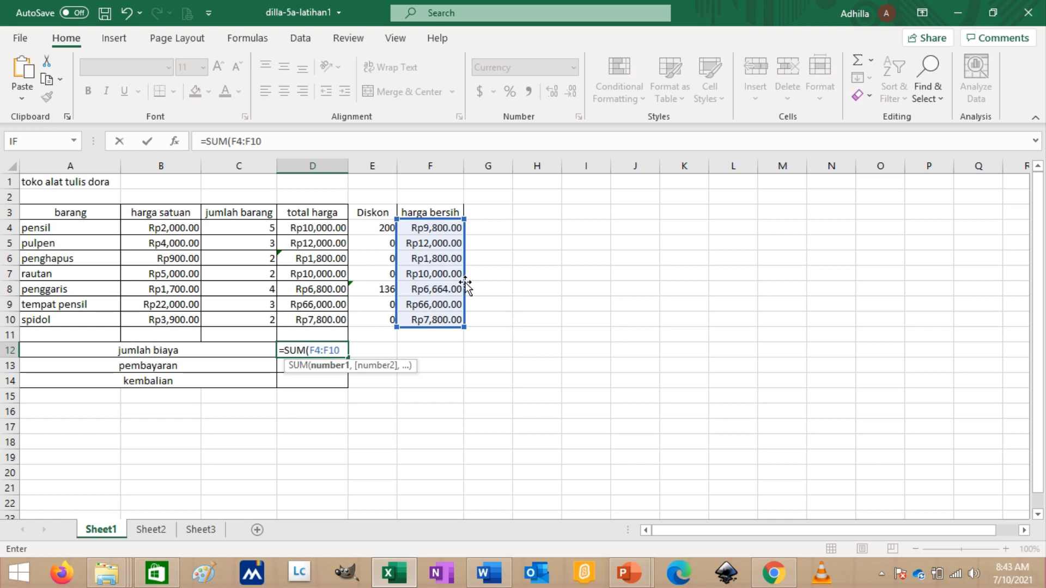
pyautogui.write(')')
pyautogui.press('Return')
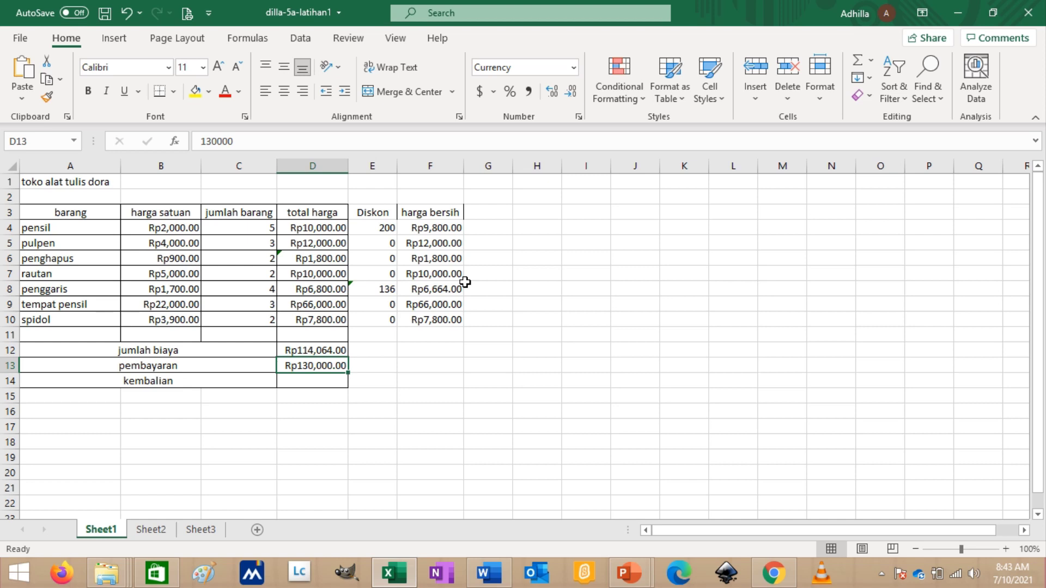
# Calculate the kembalian in D14 with the formula =D13-D12
pyautogui.click(314, 392)
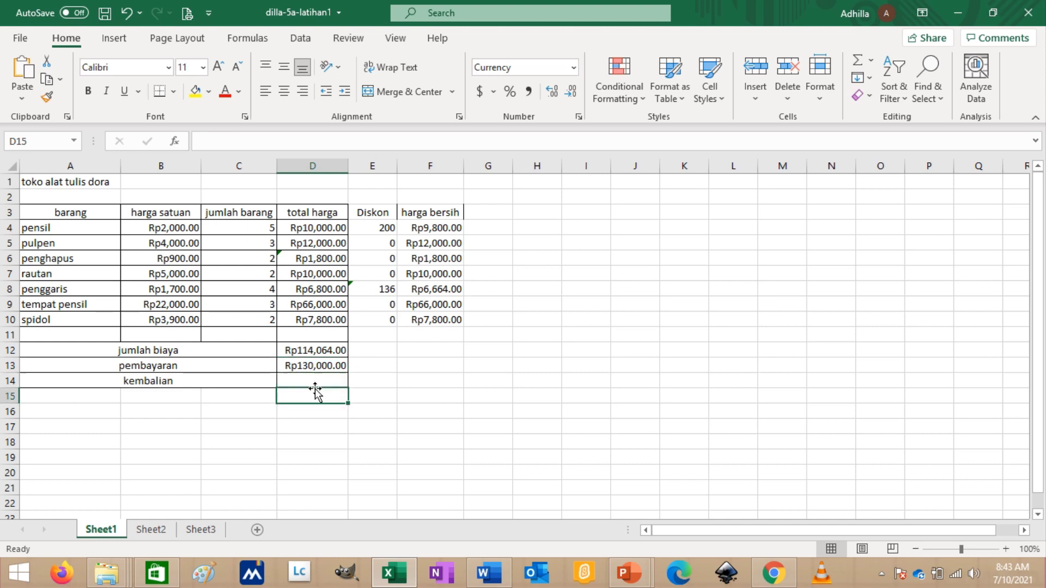
pyautogui.click(318, 381)
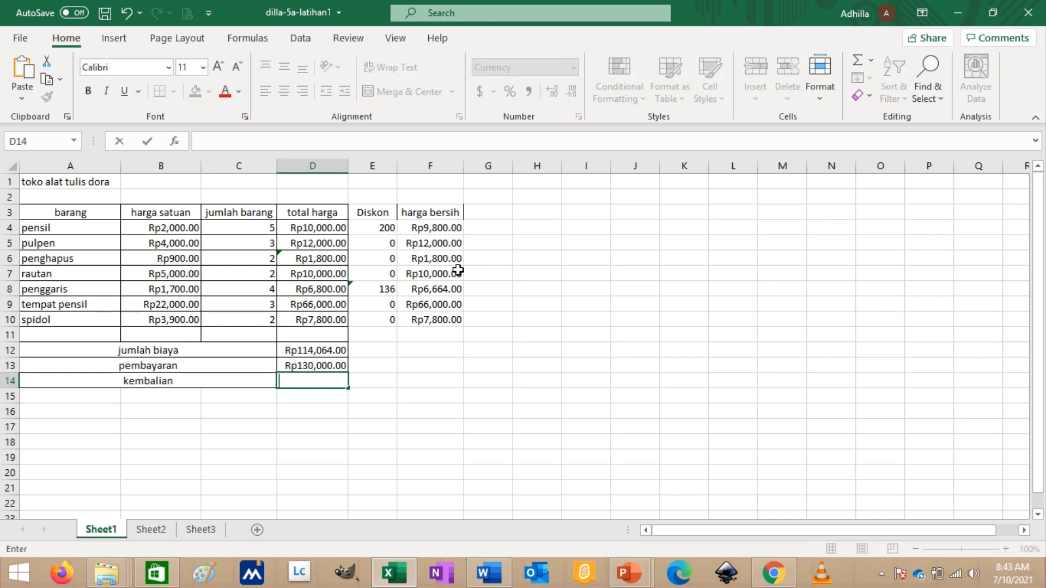
pyautogui.write('=')
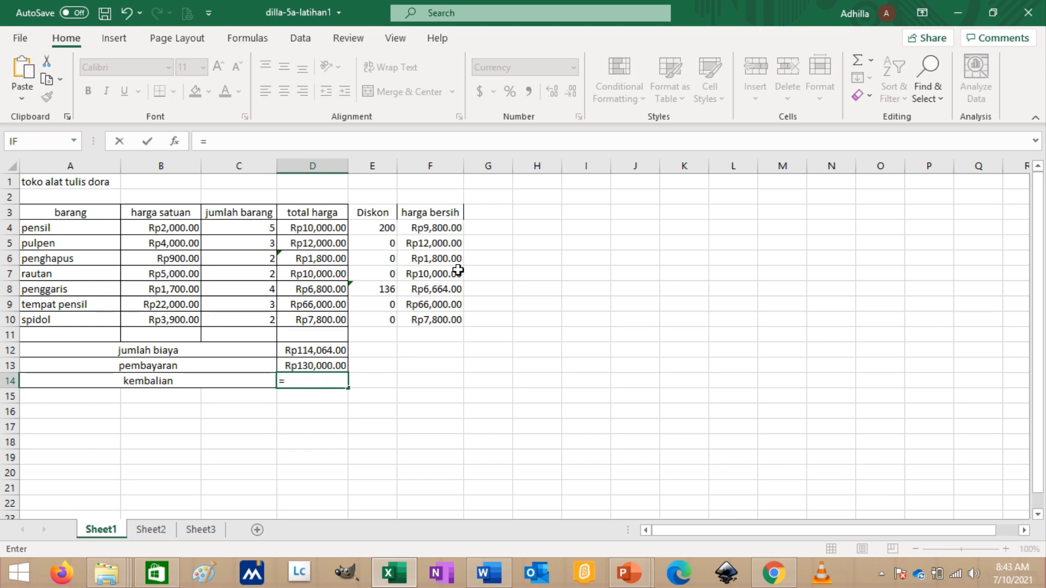
pyautogui.write('D1')
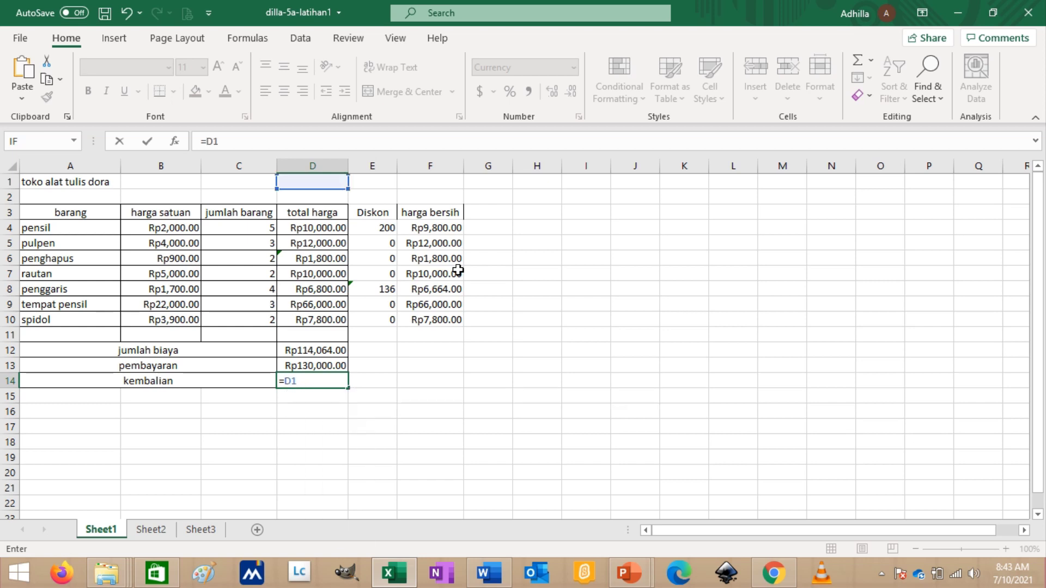
pyautogui.write('3-')
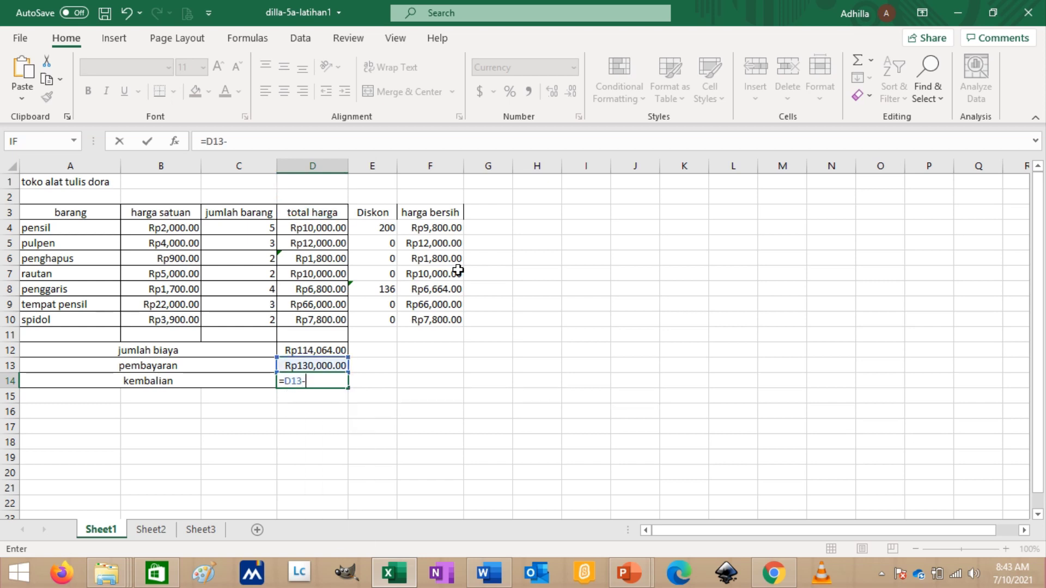
pyautogui.write('D12')
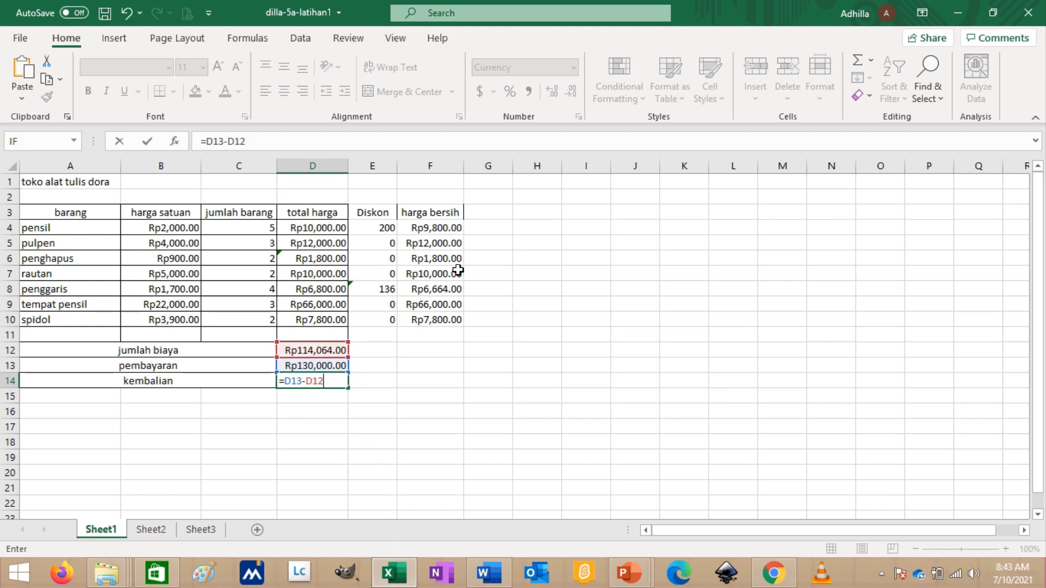
pyautogui.press('Return')
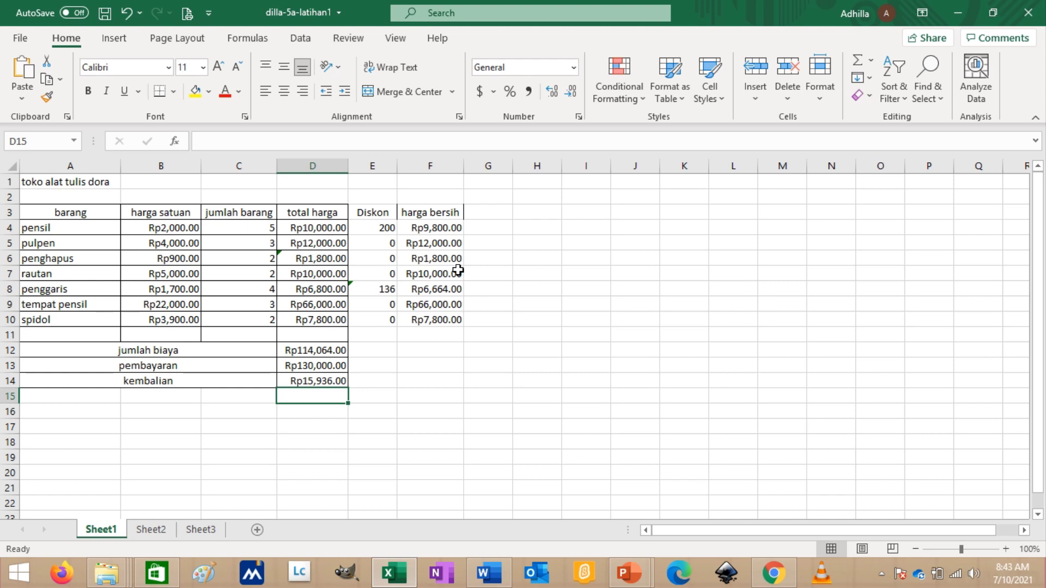
pyautogui.click(363, 351)
pyautogui.click(362, 384)
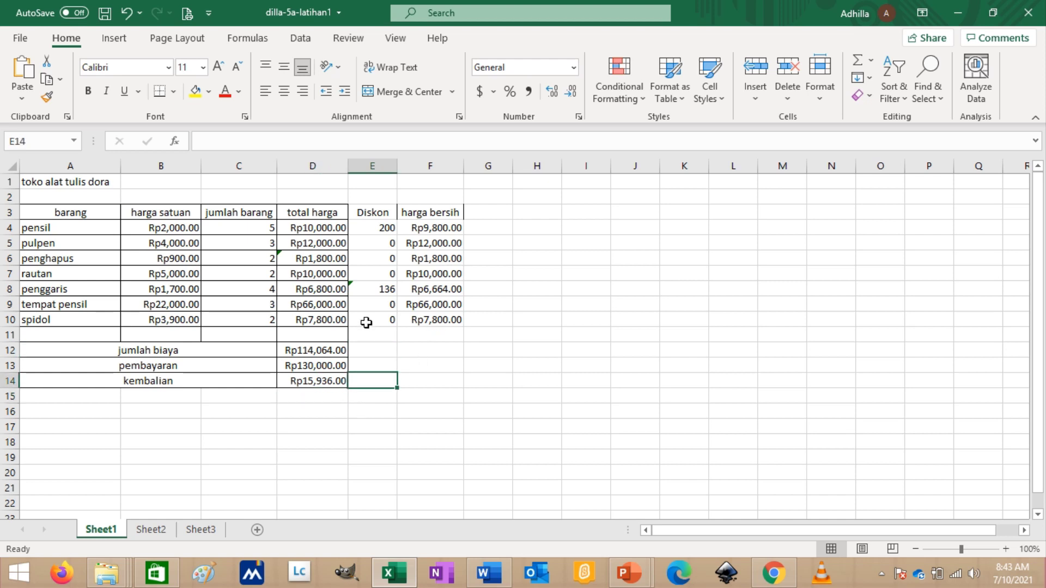